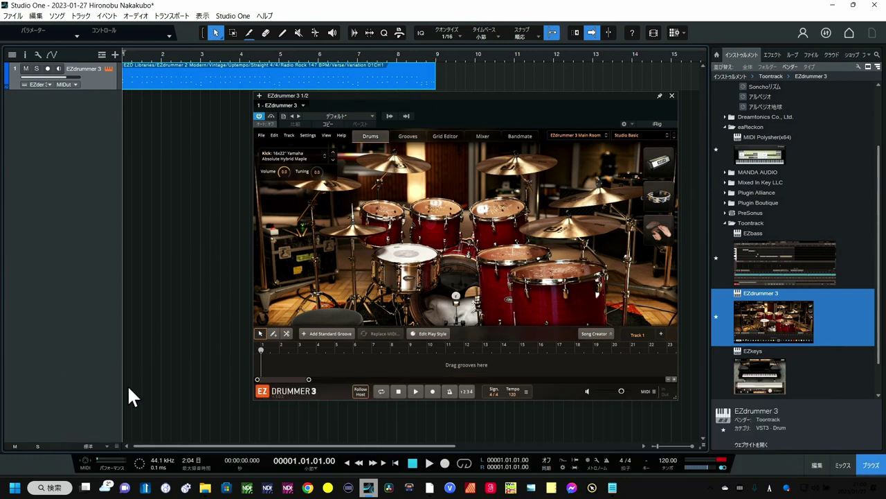
# - In EZdrummer's mixer, route Snare Top and Snare Bottom to Out 3/4 and Hi-Hat to Out 5/6
pyautogui.click(479, 136)
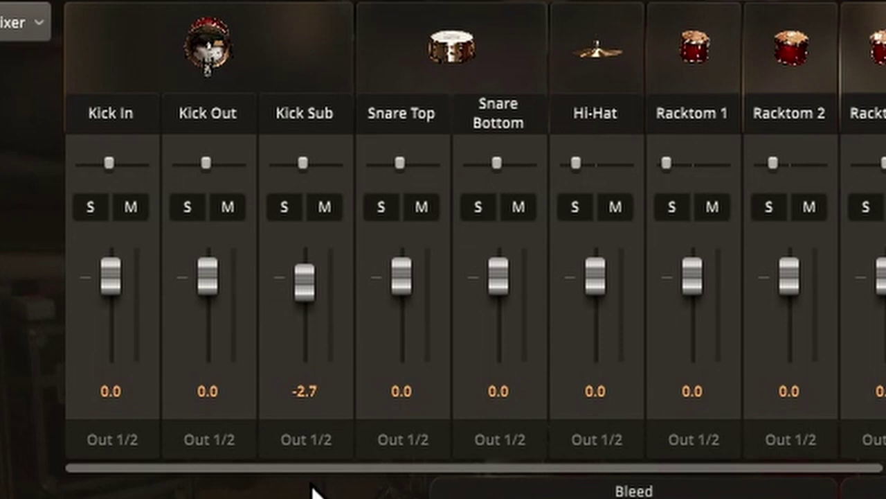
pyautogui.click(417, 458)
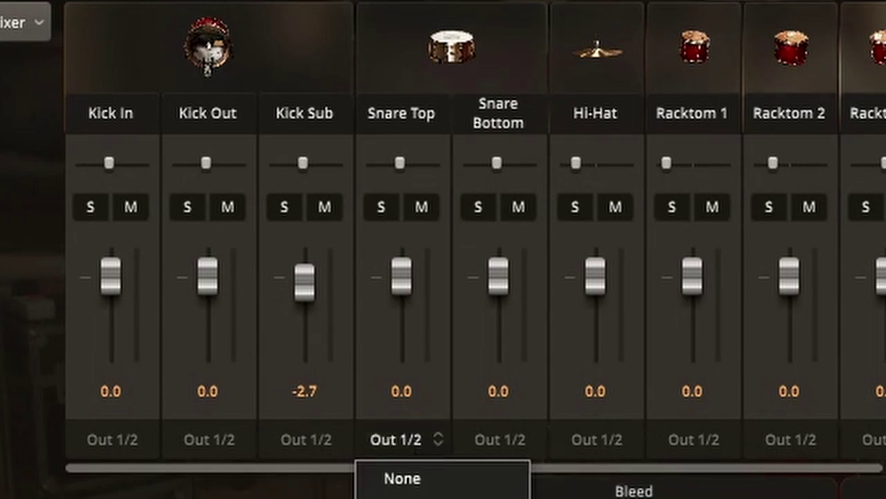
pyautogui.click(415, 495)
pyautogui.click(493, 455)
pyautogui.click(499, 495)
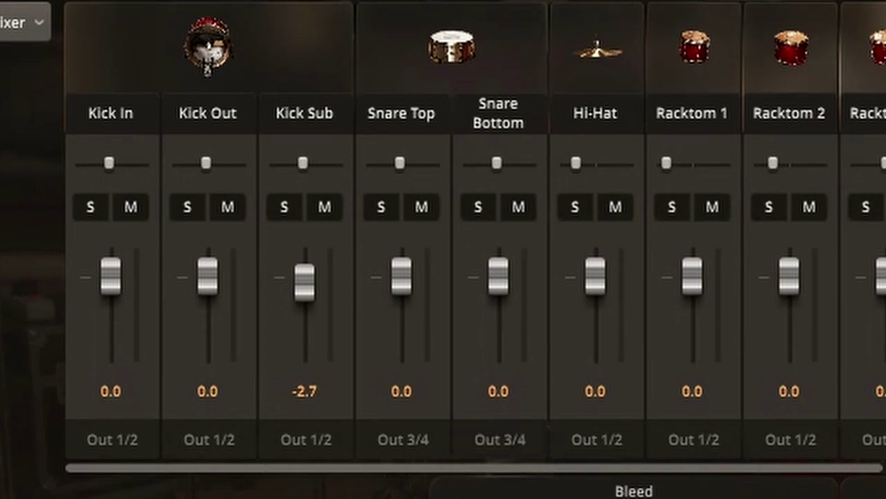
pyautogui.click(597, 443)
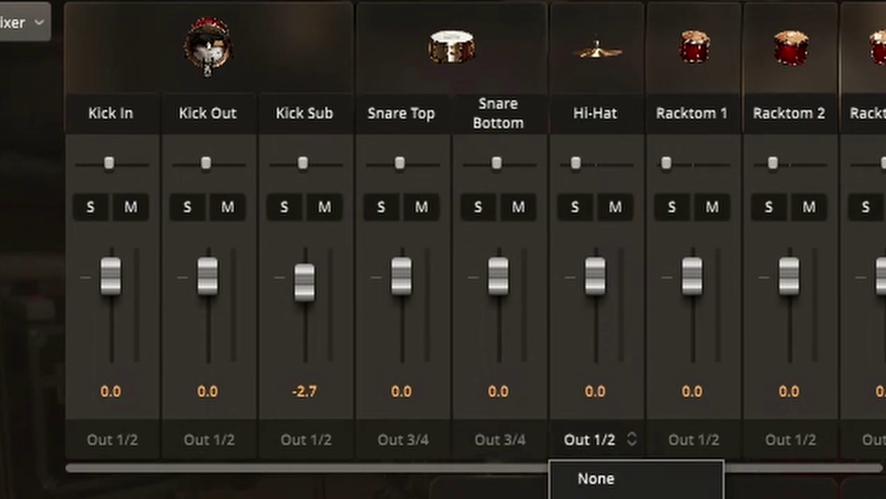
pyautogui.click(595, 495)
# - Route the Racktom 1, Racktom 2 and Racktom 3 channels to Out 7/8
pyautogui.click(202, 441)
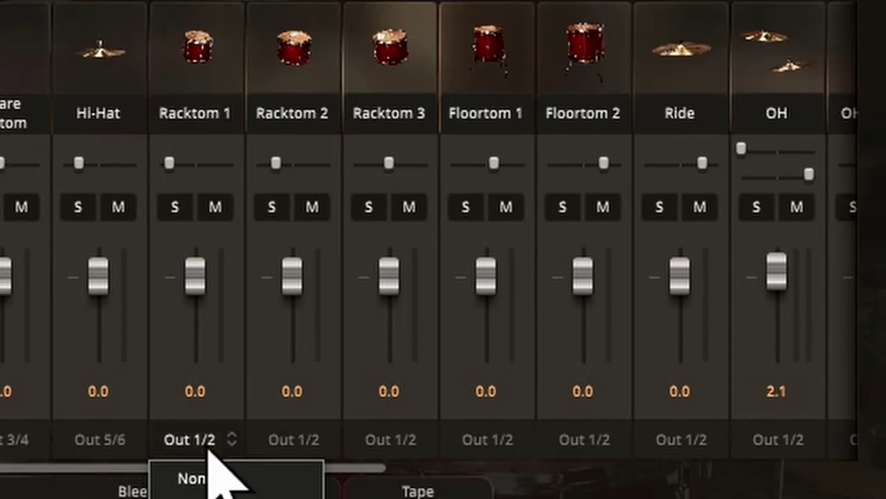
pyautogui.click(208, 496)
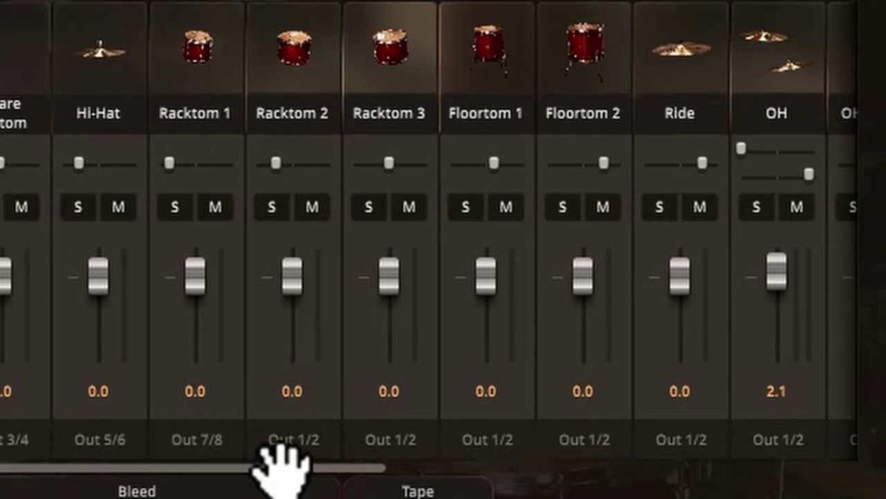
pyautogui.click(211, 449)
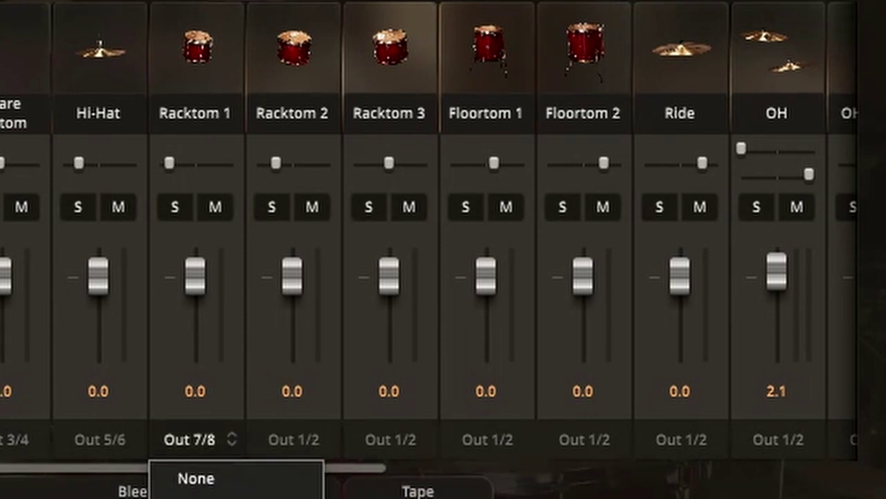
pyautogui.click(306, 443)
pyautogui.click(306, 441)
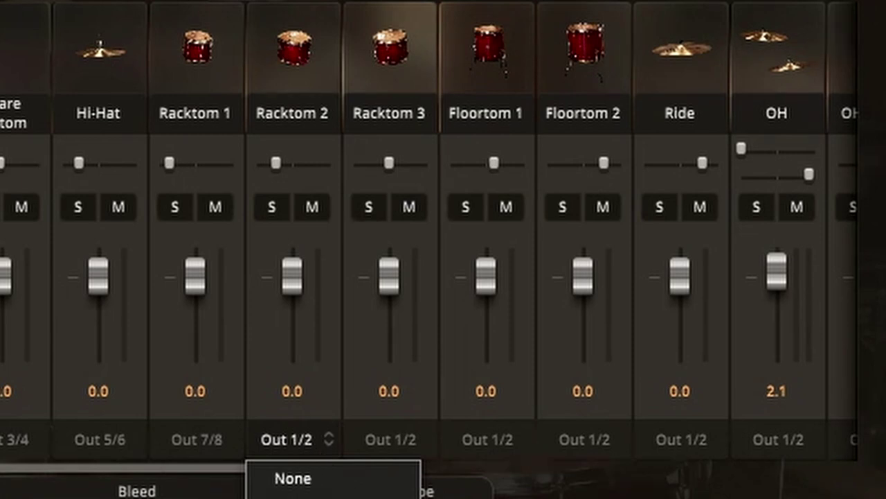
pyautogui.click(305, 496)
pyautogui.click(406, 448)
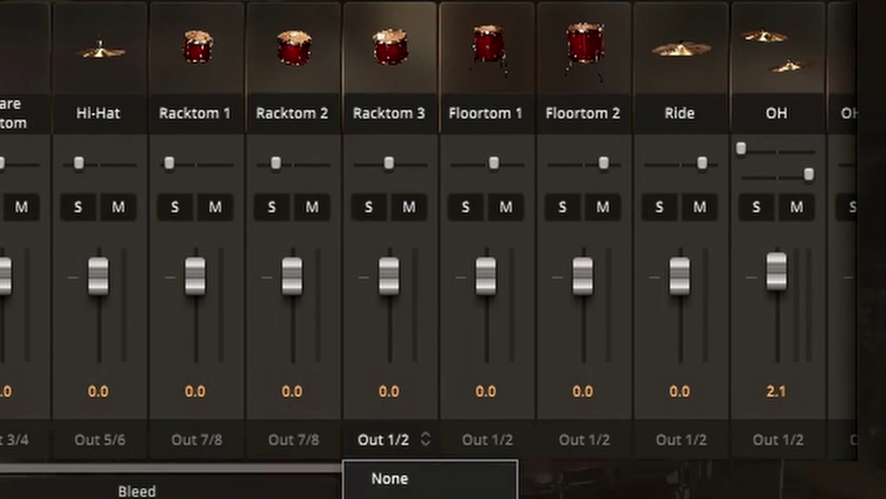
pyautogui.click(403, 496)
# - Route the Floortom 1 and Floortom 2 channels to Out 7/8
pyautogui.click(510, 440)
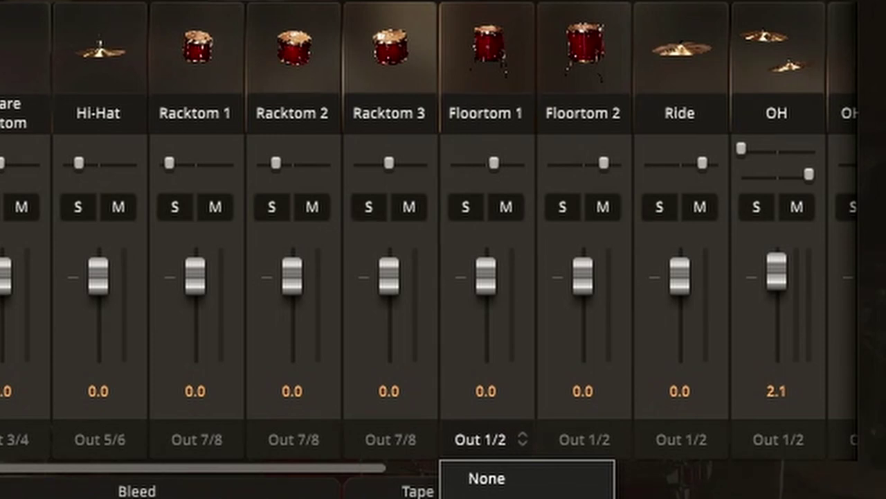
pyautogui.click(502, 496)
pyautogui.click(590, 447)
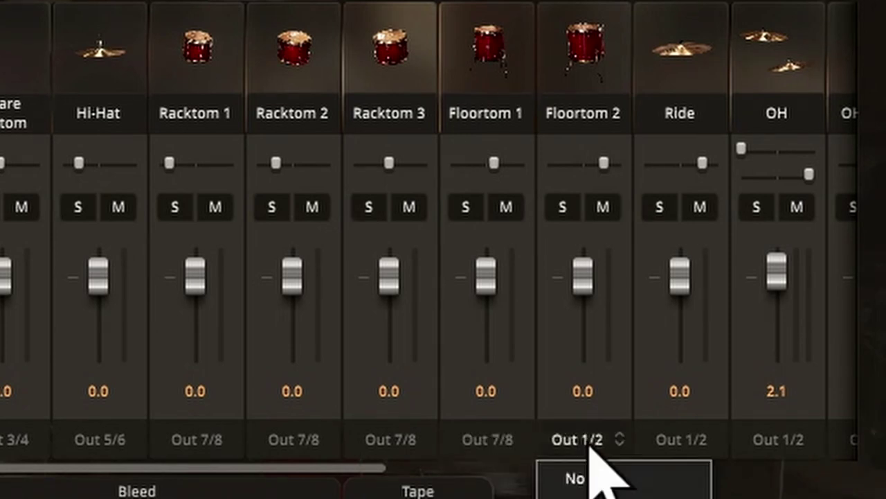
pyautogui.click(597, 496)
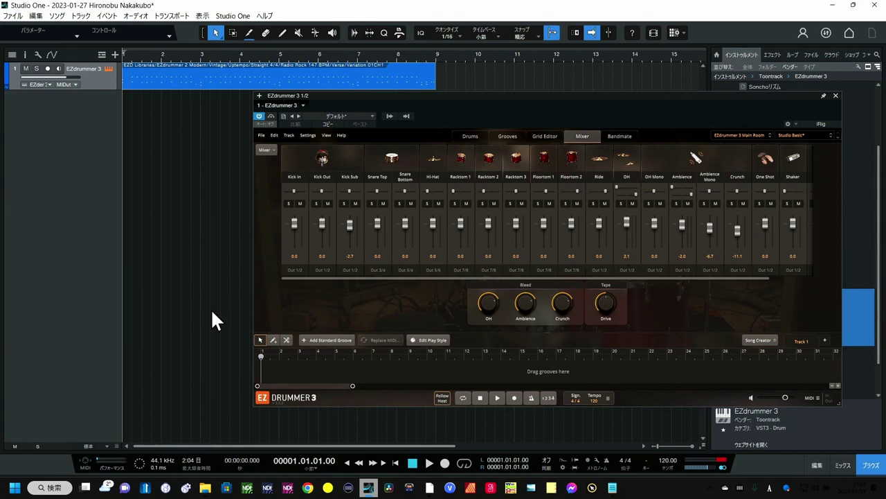
# - Show the Studio One mixing console with its instrument rack and expand EZdrummer 3 to list its outputs
pyautogui.press('F3')
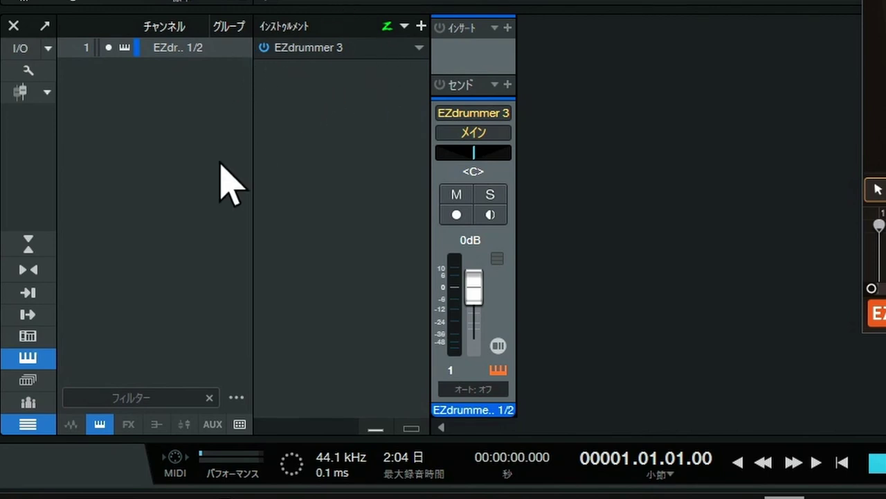
pyautogui.click(31, 358)
pyautogui.click(28, 357)
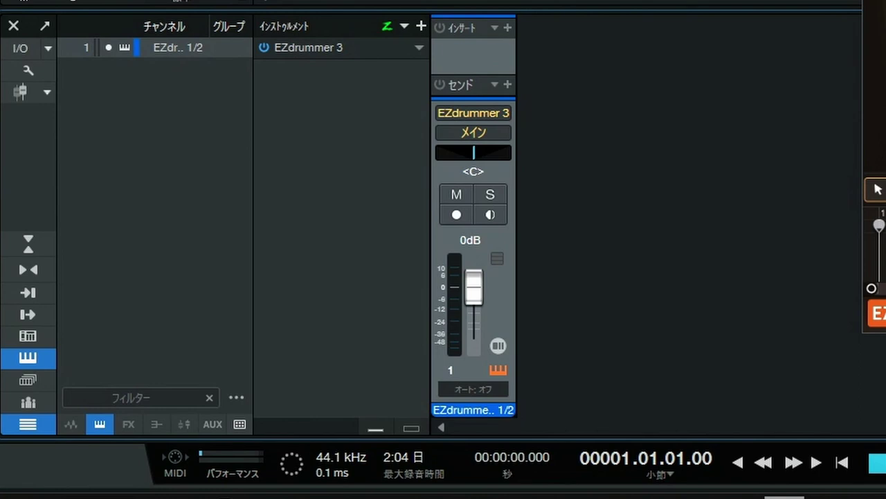
pyautogui.click(419, 48)
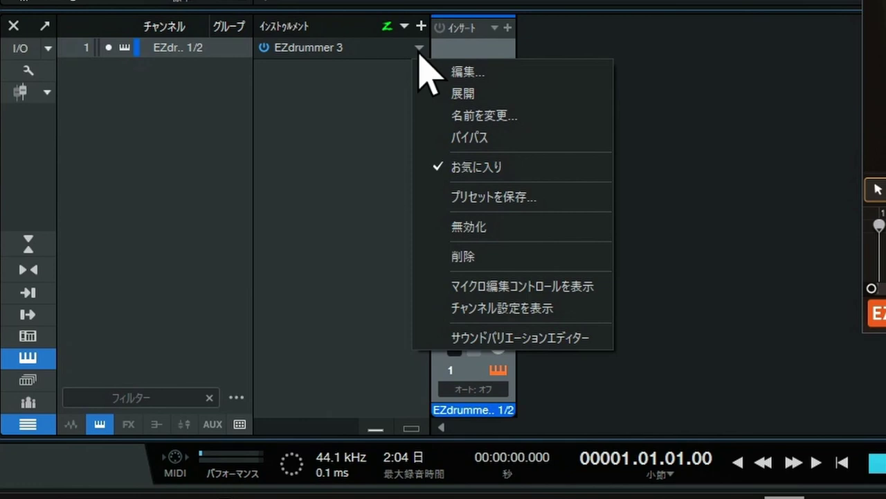
pyautogui.click(432, 94)
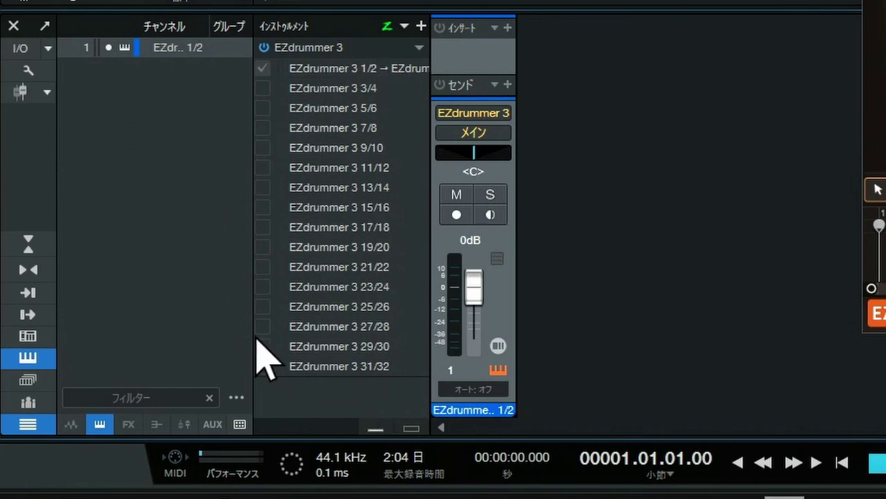
# - Enable the EZdrummer 3 outputs 3/4, 5/6, 7/8 and 9/10 as separate console channels
pyautogui.click(263, 88)
pyautogui.click(263, 108)
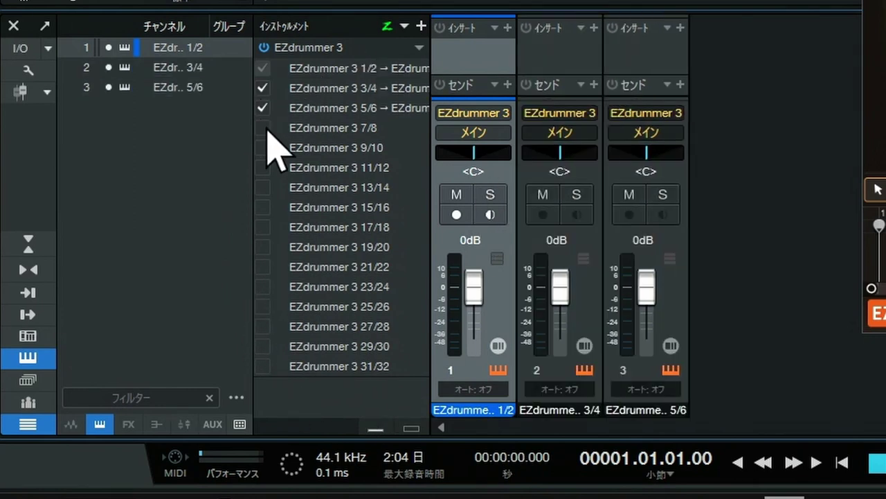
pyautogui.click(264, 129)
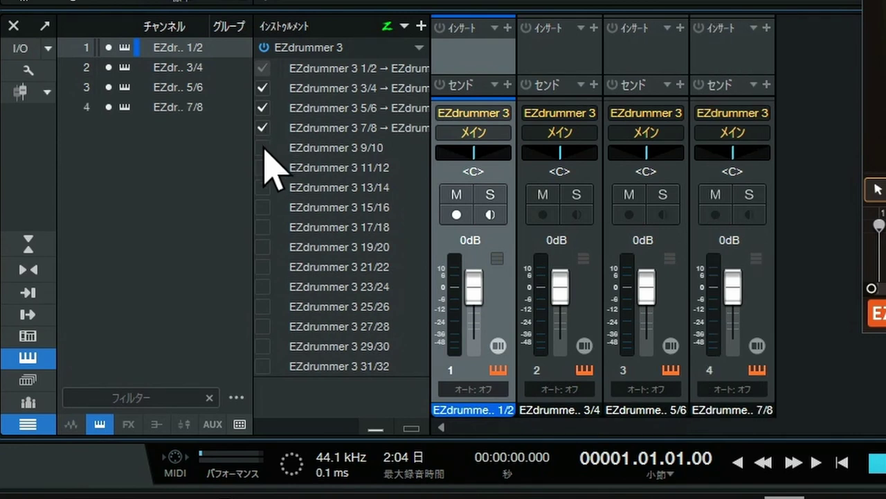
pyautogui.click(264, 148)
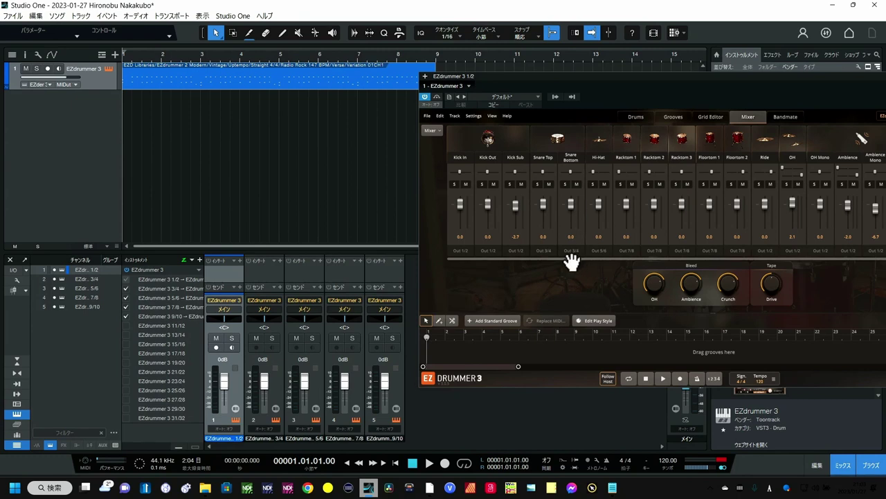
# - Solo the EZdrummer 3 3/4 snare channel and raise its volume to about +6.7 dB during playback
pyautogui.click(273, 355)
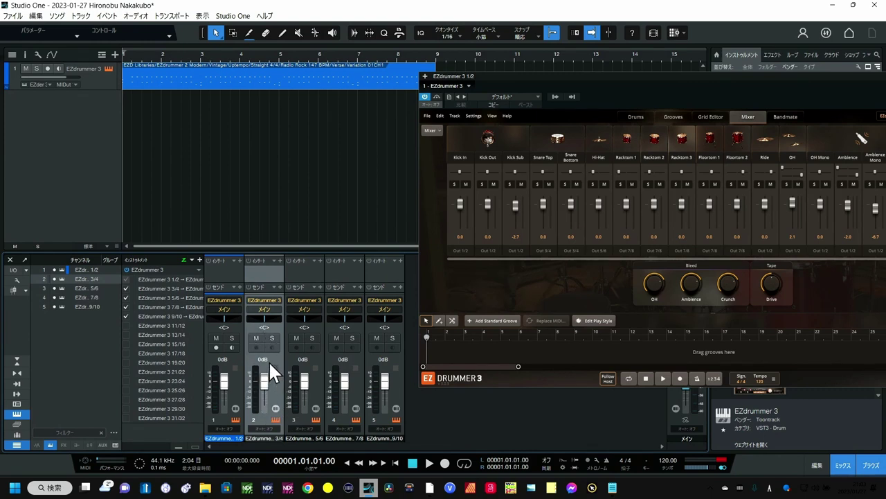
pyautogui.click(272, 337)
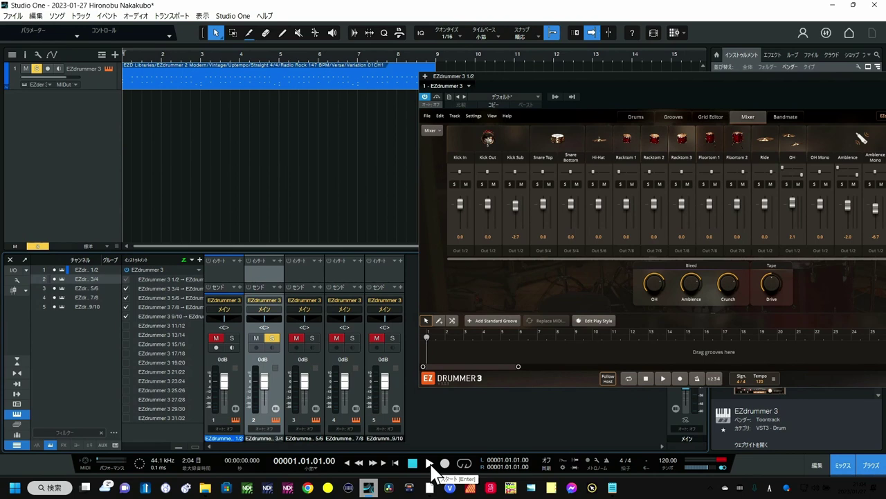
pyautogui.click(430, 463)
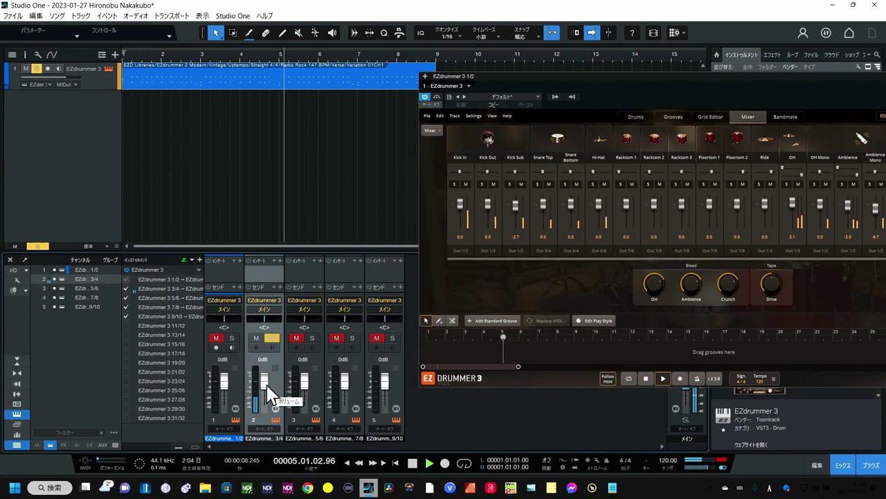
pyautogui.moveTo(267, 385); pyautogui.dragTo(267, 380)
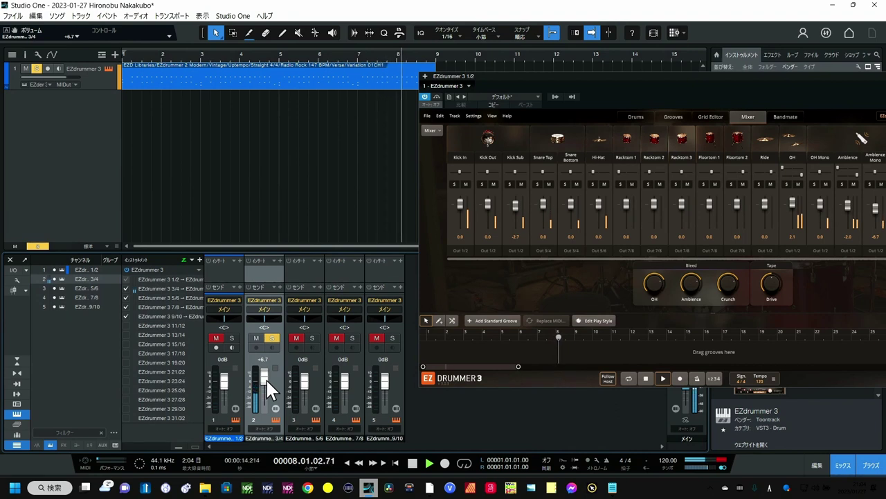
pyautogui.press('space')
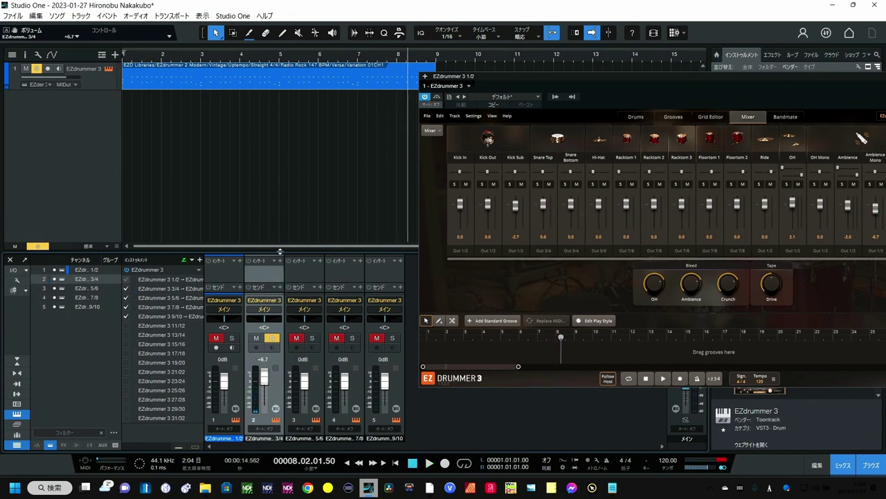
# - Enlarge the console and insert the PreSonus Pro EQ effect on the EZdrummer 3 3/4 channel
pyautogui.moveTo(280, 252); pyautogui.dragTo(281, 209)
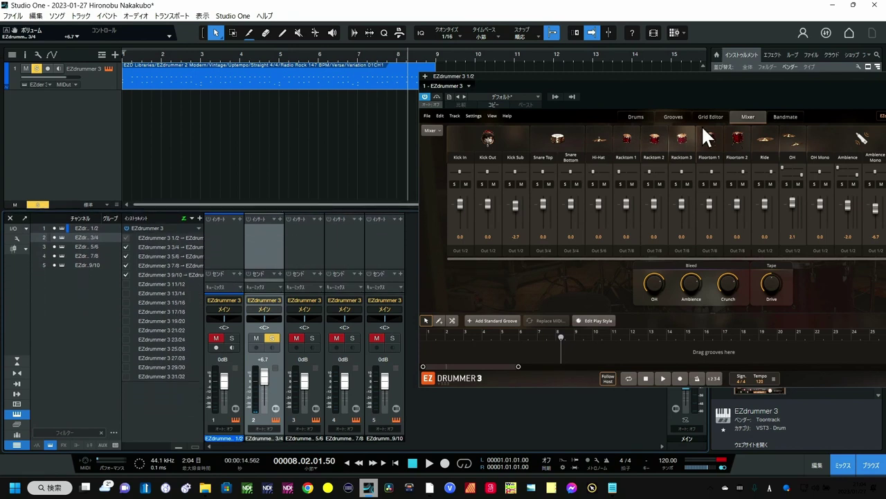
pyautogui.click(772, 55)
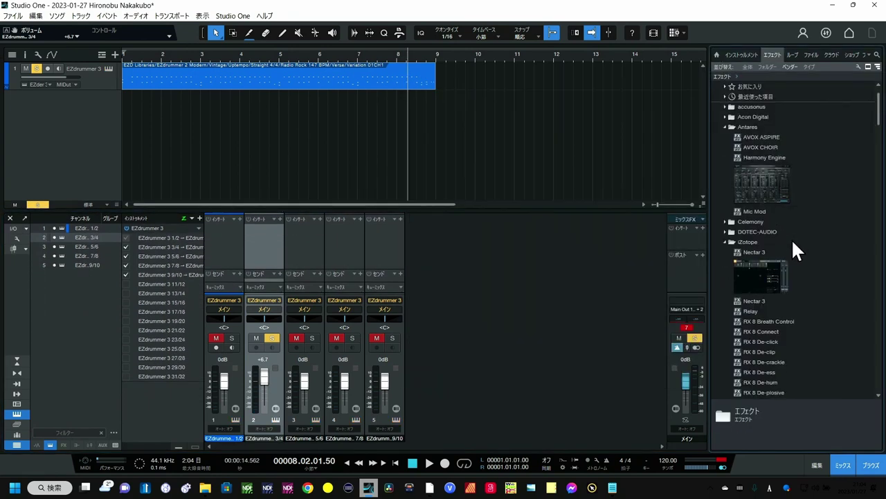
pyautogui.scroll(-5, 789, 239)
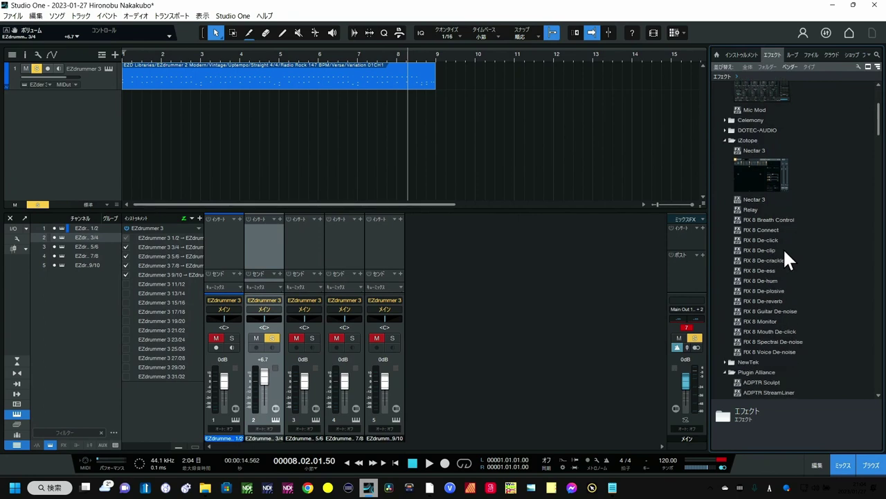
pyautogui.scroll(-15, 776, 258)
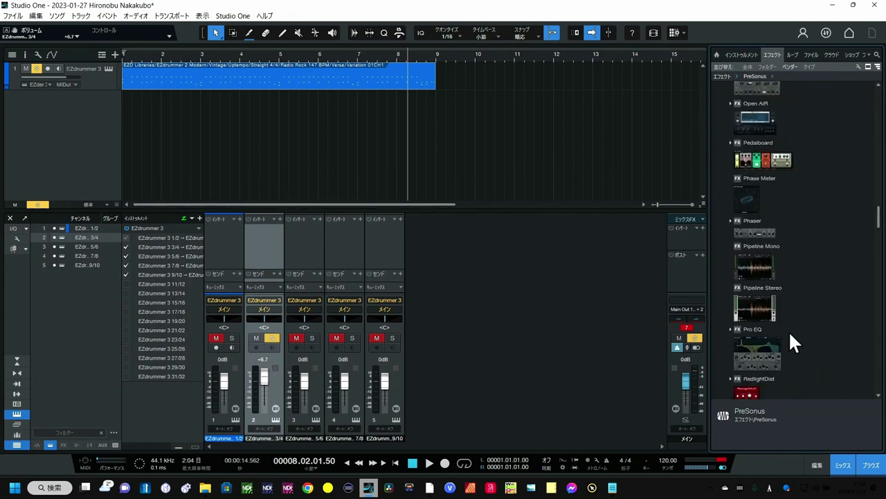
pyautogui.click(760, 349)
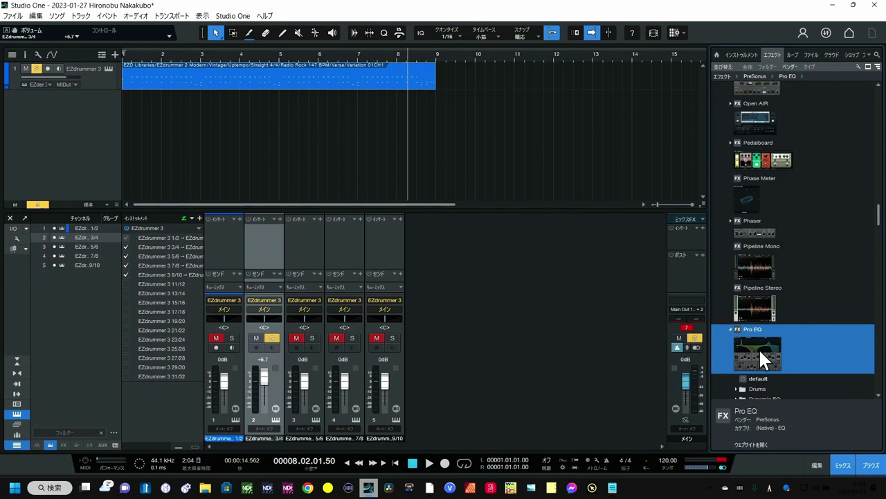
pyautogui.moveTo(759, 347); pyautogui.dragTo(258, 235)
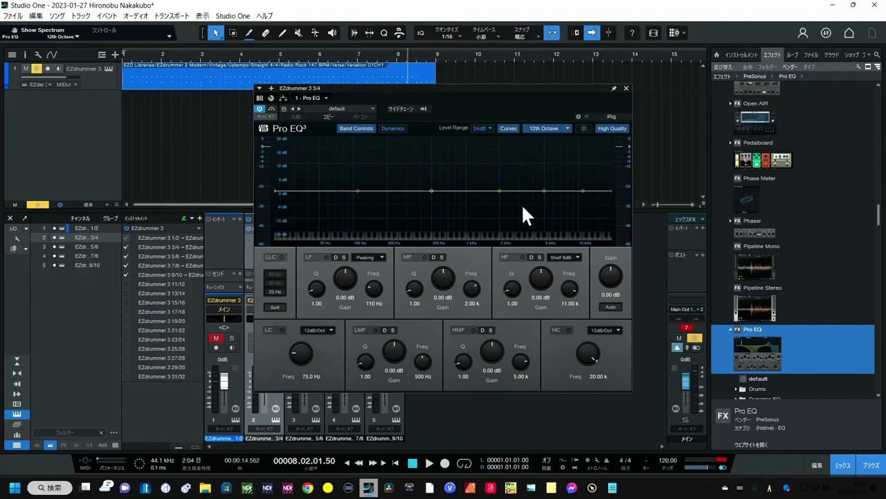
# - Play the song from the start and boost Pro EQ's MF band by about 11.11 dB at 2.97 kHz, finishing with playback stopped and the EQ window closed
pyautogui.click(122, 56)
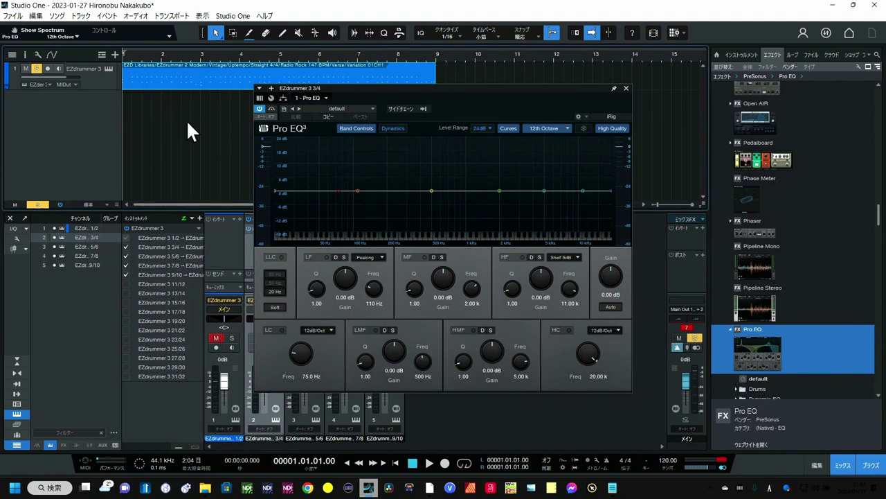
pyautogui.press('space')
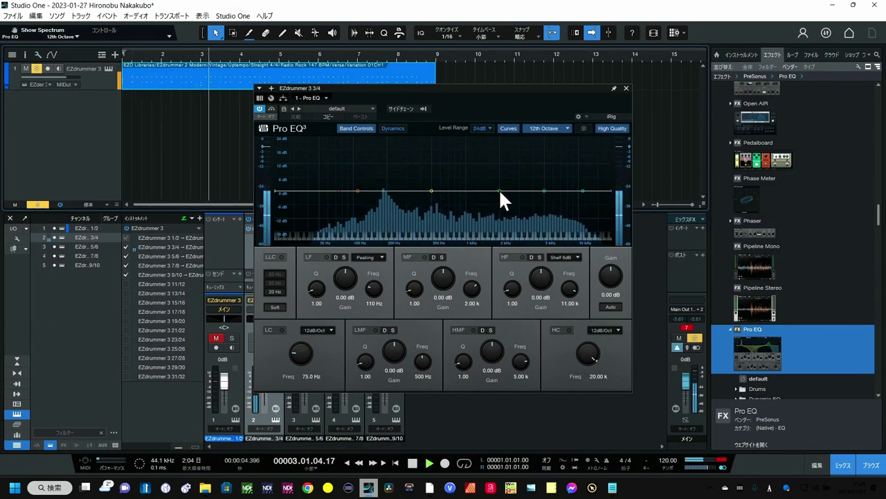
pyautogui.moveTo(499, 190); pyautogui.dragTo(520, 165)
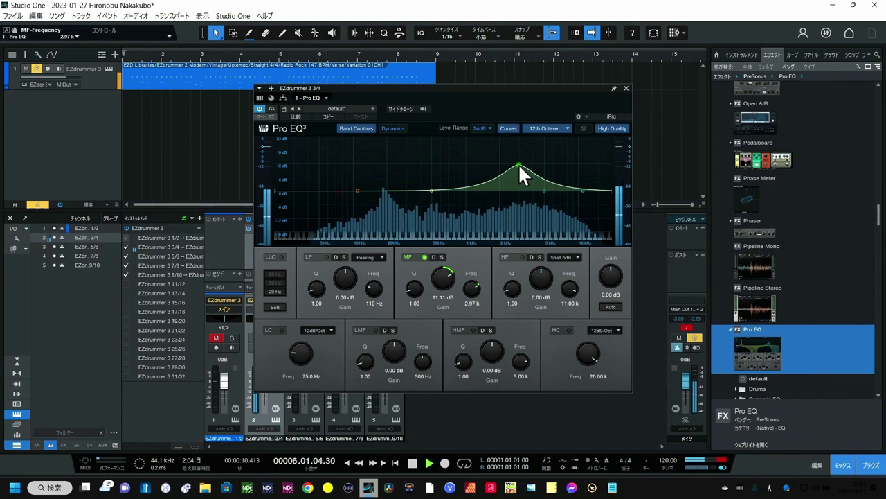
pyautogui.press('space')
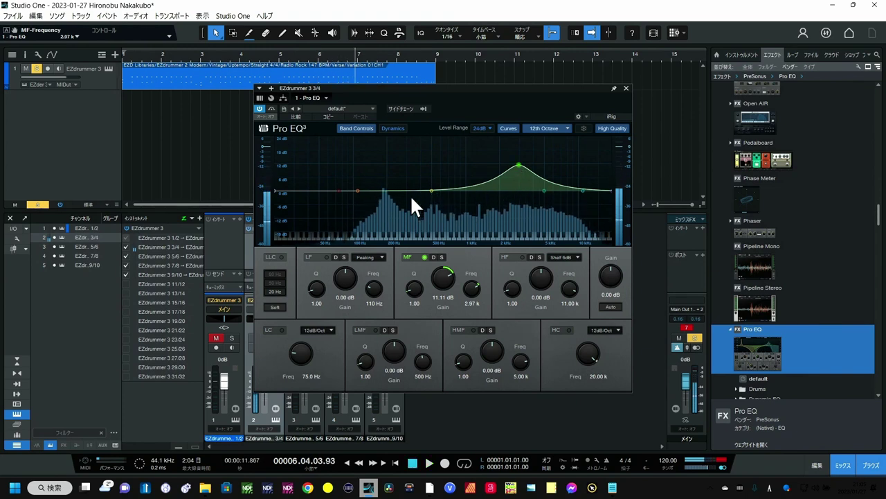
pyautogui.click(626, 88)
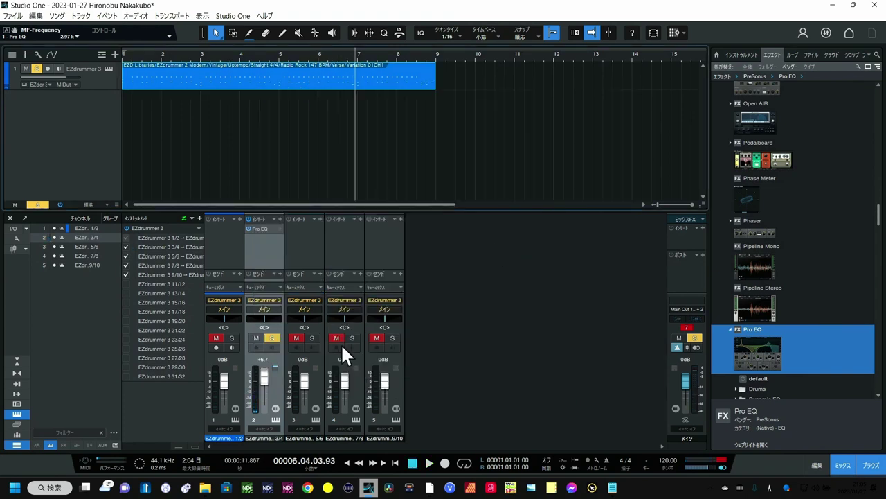
# - Solo the EZdrummer 3 5/6 channel instead of 3/4 and raise its volume to about +6.7 dB during playback
pyautogui.click(317, 351)
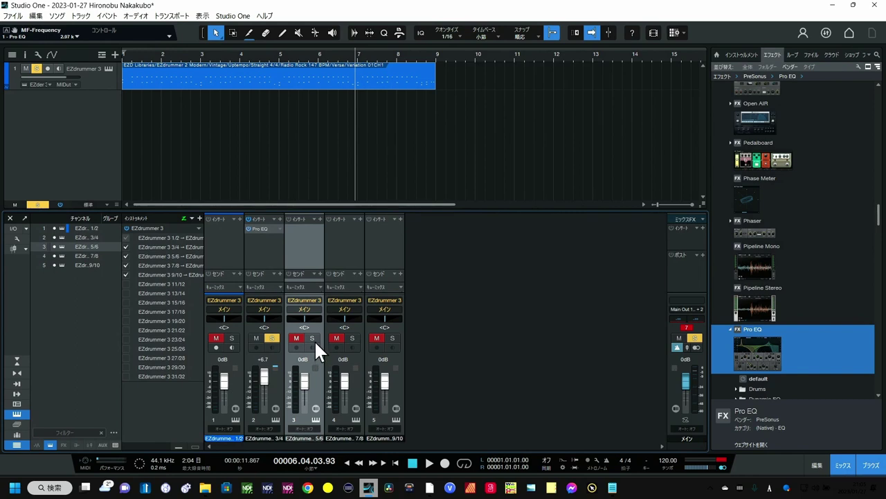
pyautogui.click(271, 338)
pyautogui.press('space')
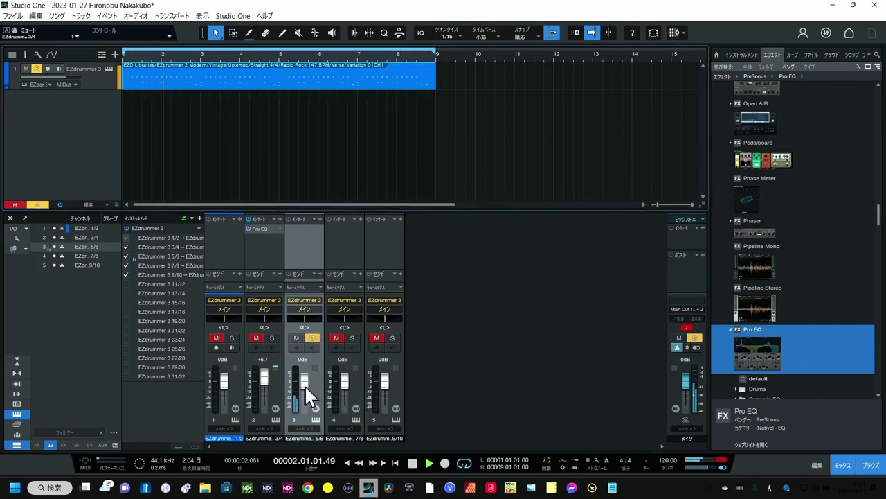
pyautogui.moveTo(305, 388); pyautogui.dragTo(304, 381)
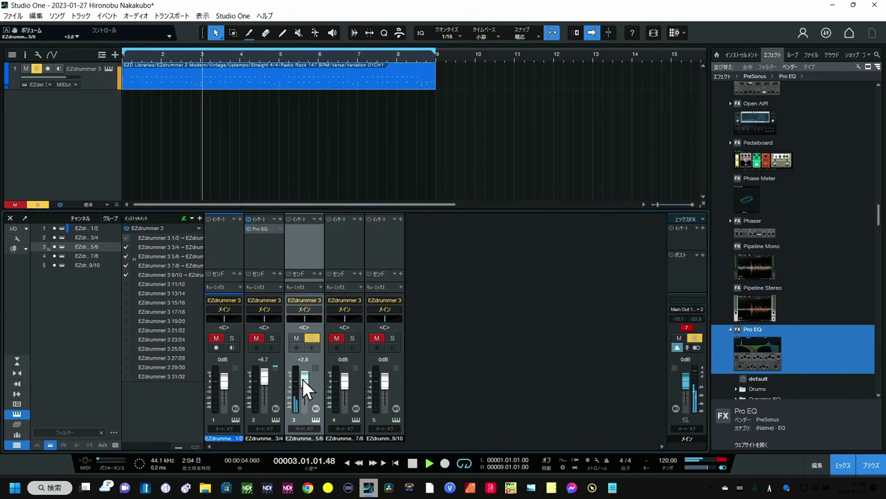
pyautogui.scroll(2, 303, 381)
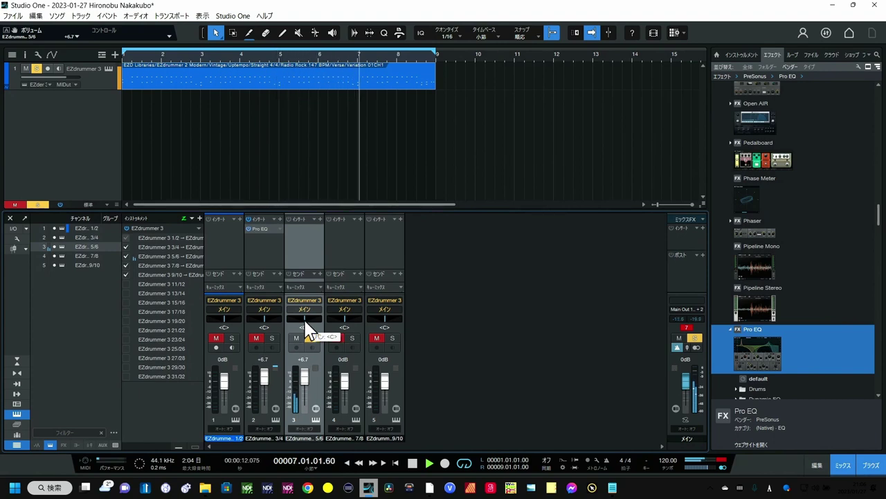
# - Pan the 5/6 channel to L25 at +10.0 dB and bring the 3/4 channel back in alongside it, ending with playback stopped
pyautogui.moveTo(308, 331)
pyautogui.mouseDown()
pyautogui.moveTo(270, 339)
pyautogui.moveTo(316, 337)
pyautogui.moveTo(296, 341)
pyautogui.mouseUp()
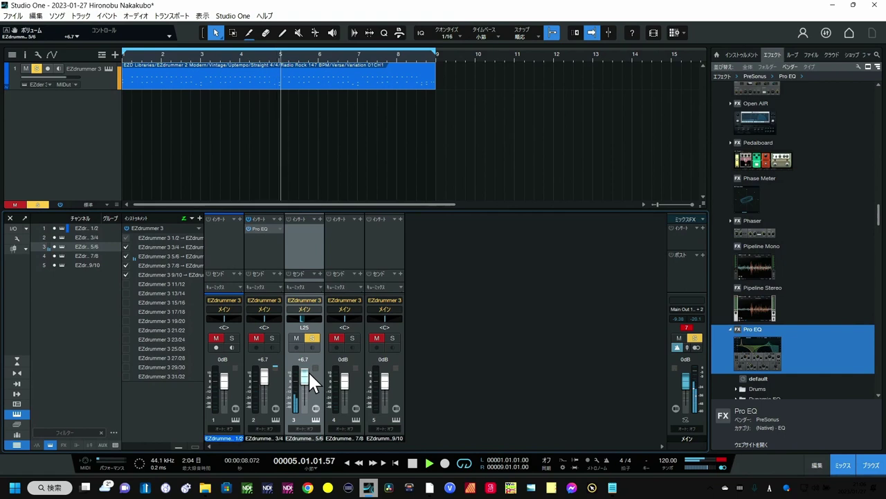
pyautogui.moveTo(308, 370); pyautogui.dragTo(308, 367)
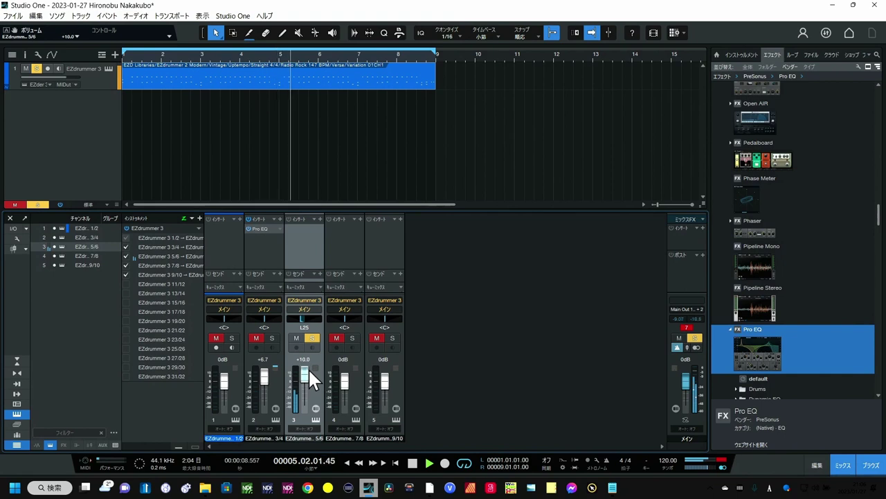
pyautogui.click(258, 337)
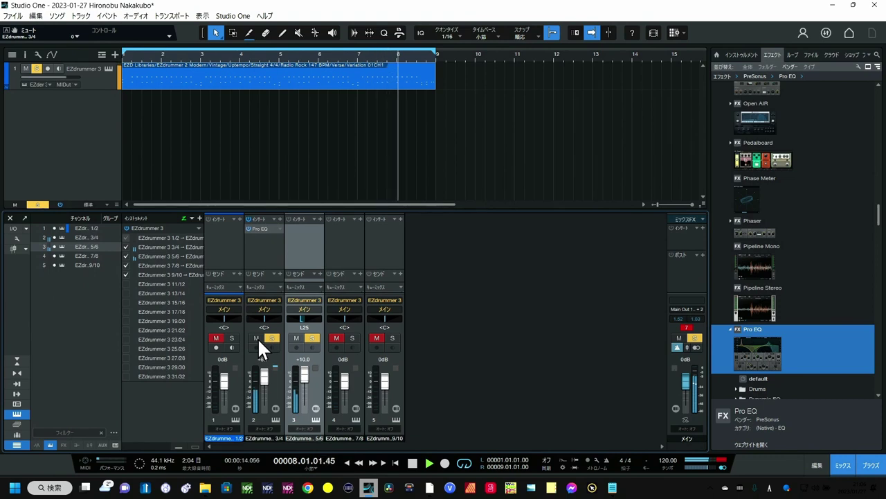
pyautogui.press('space')
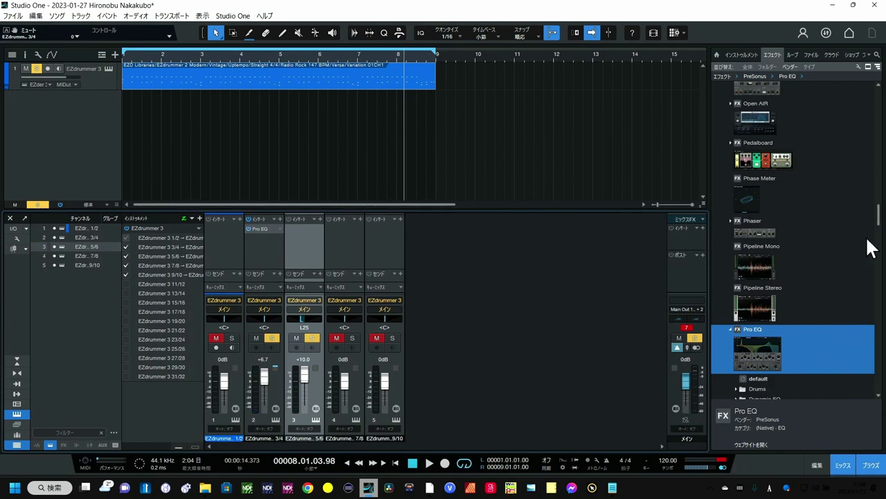
# - Insert Plugin Alliance's SPL IRON on the EZdrummer 3 5/6 channel and set its threshold to +14.0 during playback, finishing with its window closed
pyautogui.moveTo(878, 218); pyautogui.dragTo(878, 124)
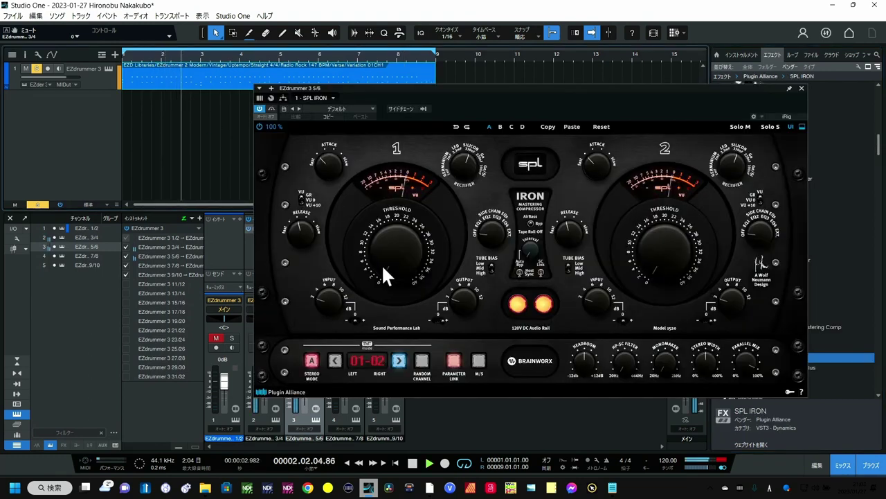
pyautogui.moveTo(390, 259); pyautogui.dragTo(391, 250)
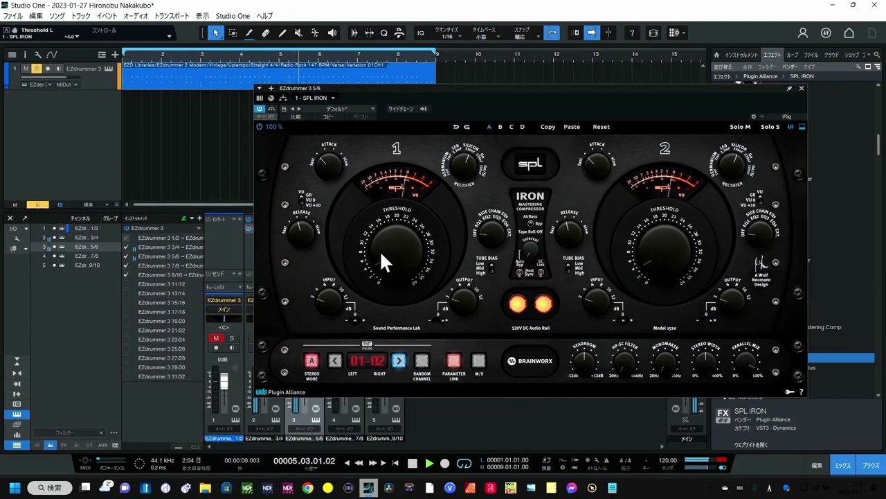
pyautogui.moveTo(380, 250); pyautogui.dragTo(381, 230)
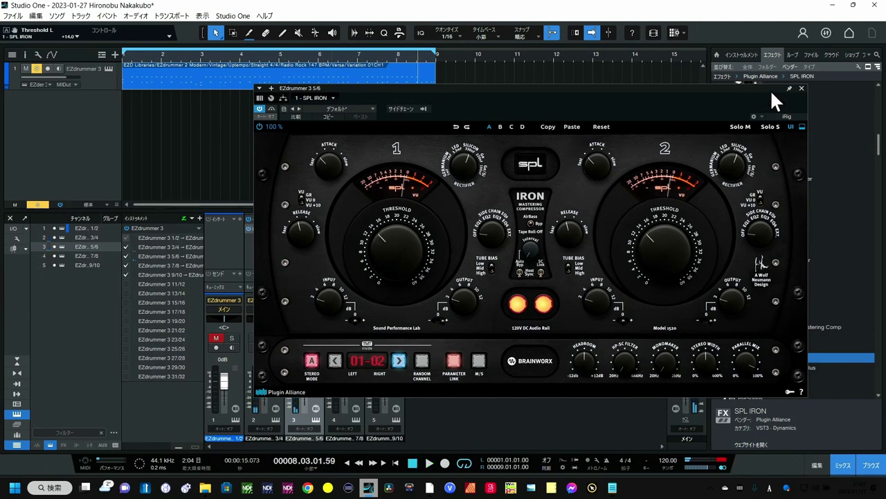
pyautogui.click(801, 89)
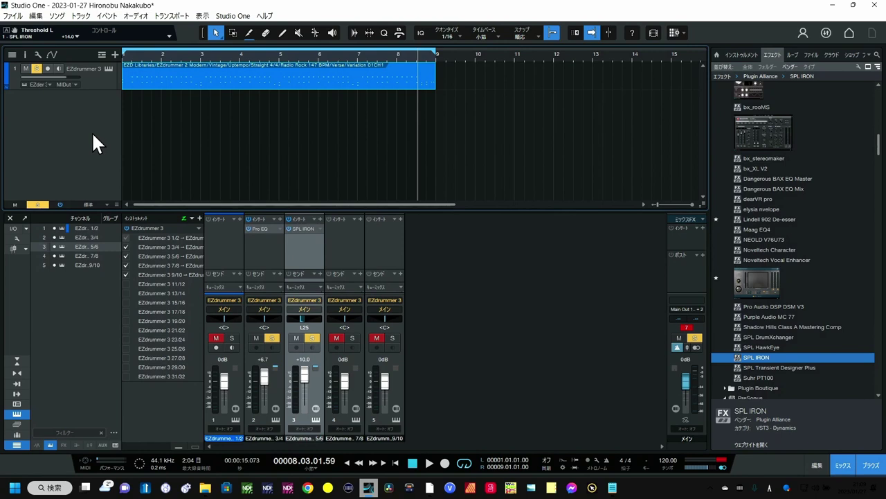
# - Review the Pro EQ curve and band settings on the EZdrummer 3 3/4 channel and close the effect window
pyautogui.click(261, 227)
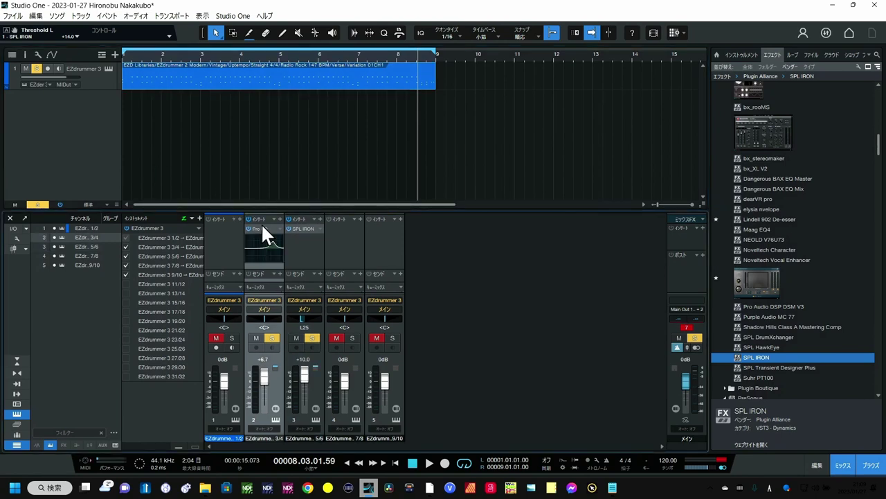
pyautogui.click(263, 228)
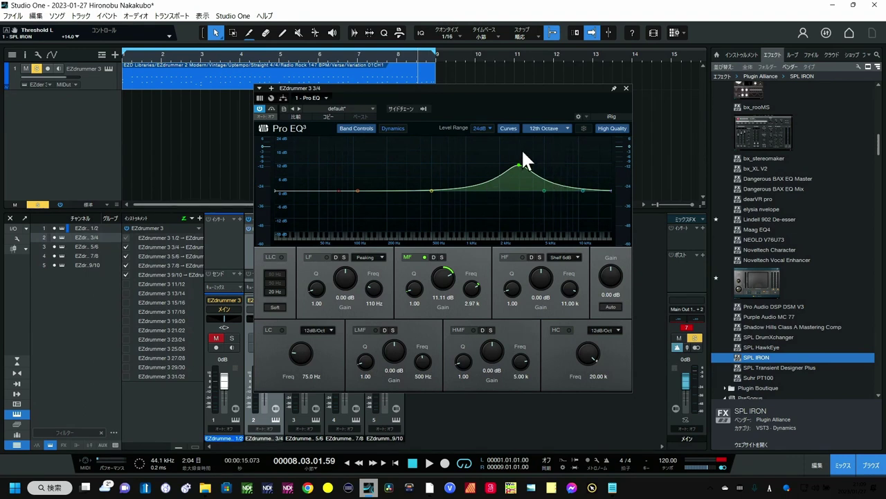
pyautogui.click(625, 88)
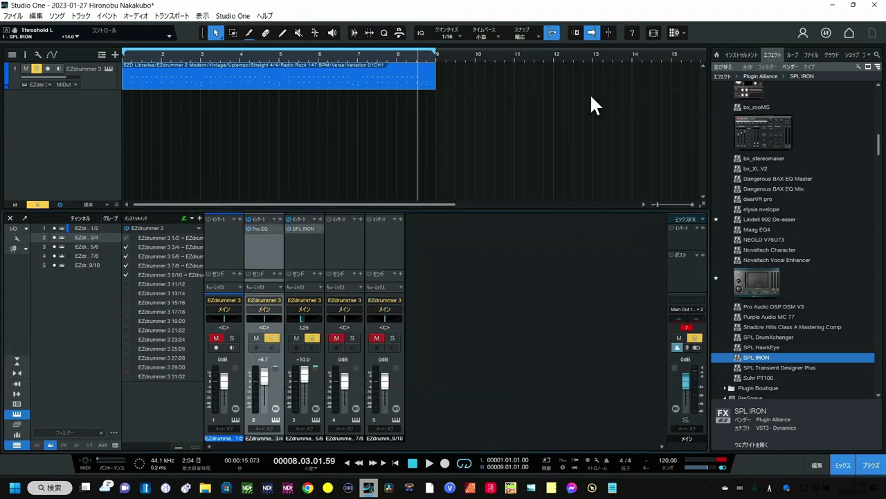
# - Save the EZdrummer 3 track as a track preset named EZdrummer 3 in a ROCK subfolder
pyautogui.rightClick(94, 82)
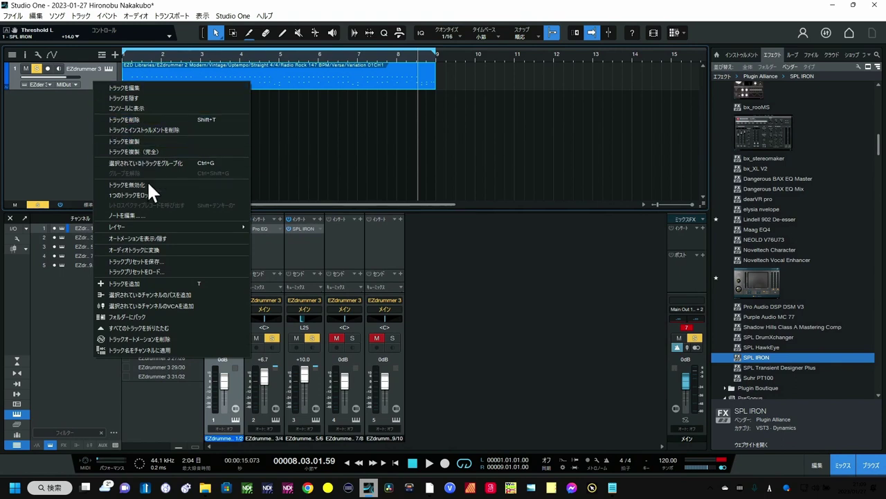
pyautogui.click(153, 261)
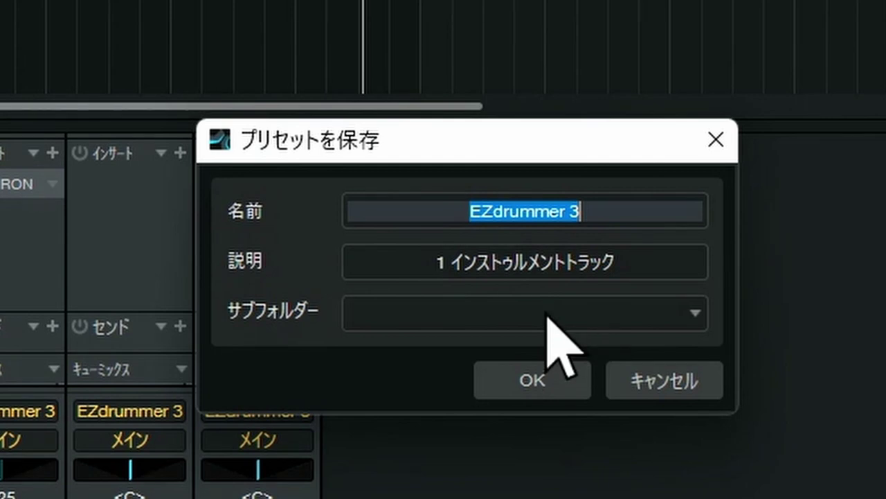
pyautogui.click(552, 313)
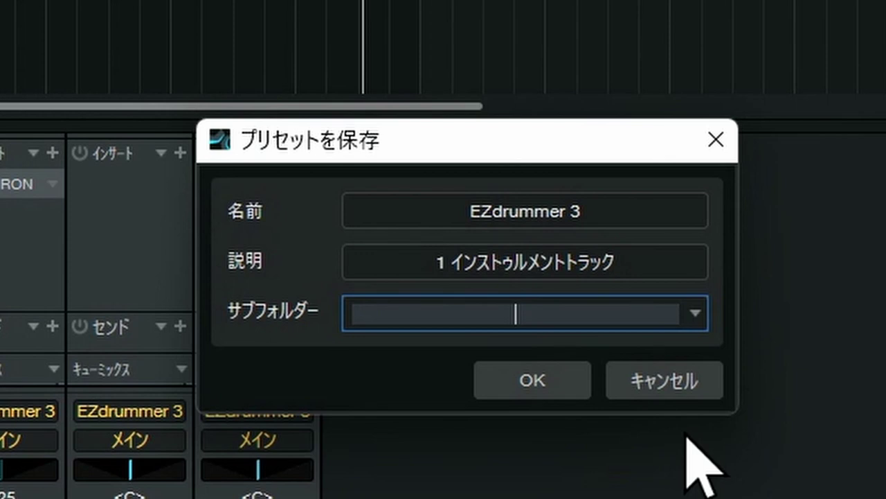
pyautogui.write('R')
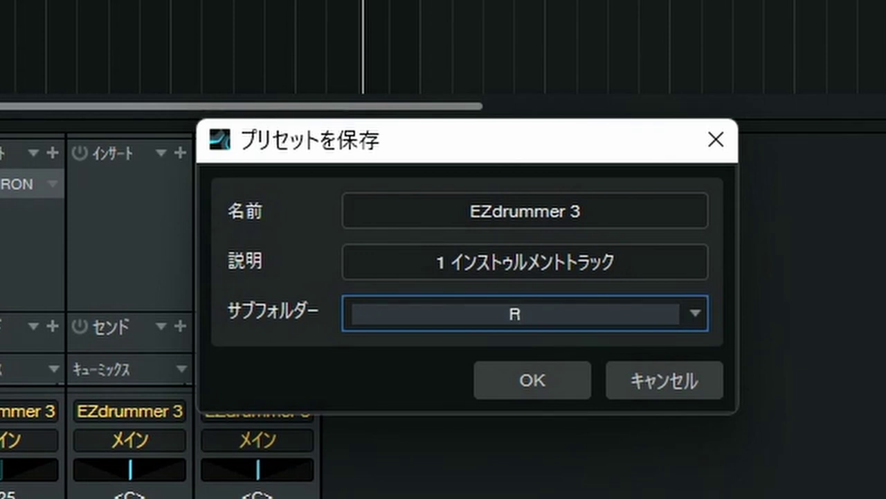
pyautogui.write('OCK')
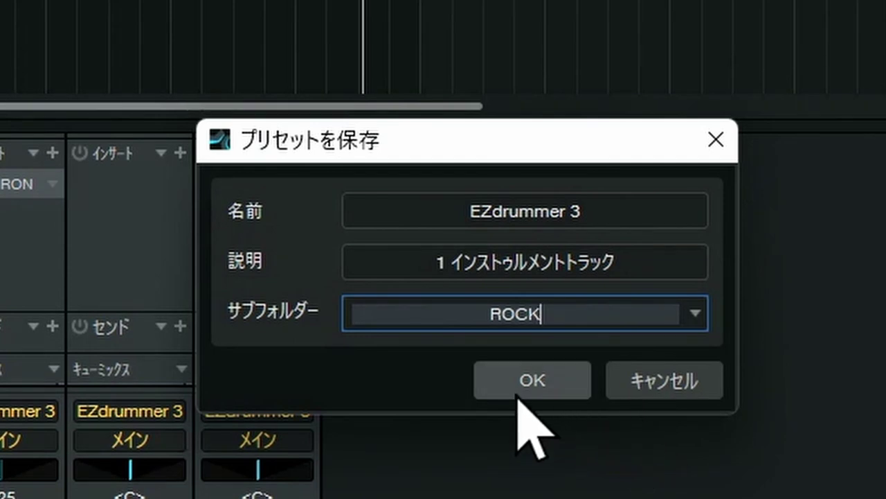
pyautogui.click(447, 378)
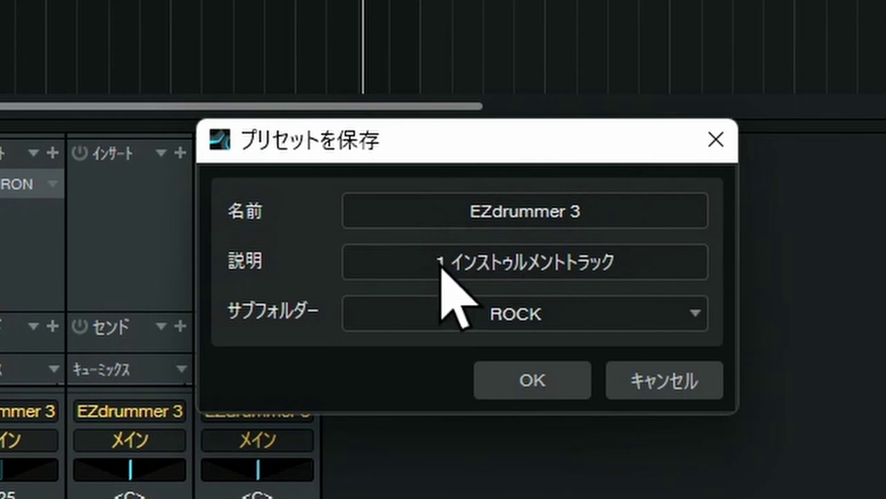
pyautogui.click(510, 385)
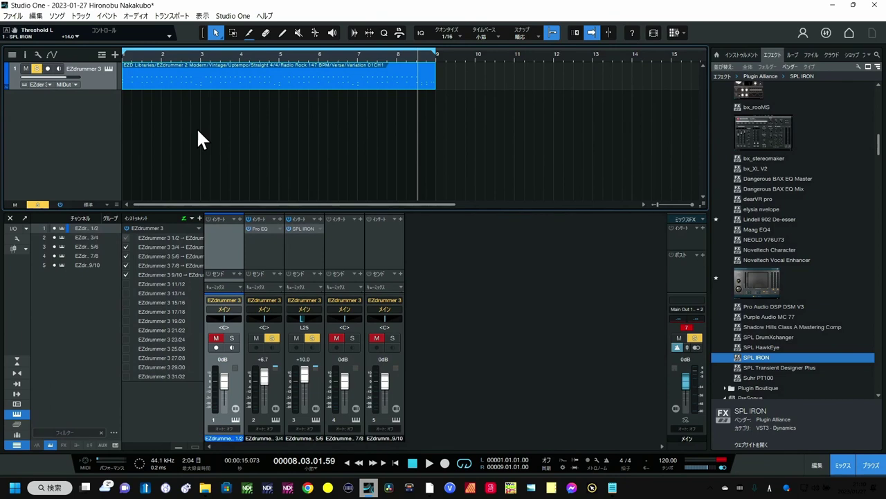
# - Delete the EZdrummer 3 track together with its instrument and output channels
pyautogui.rightClick(108, 87)
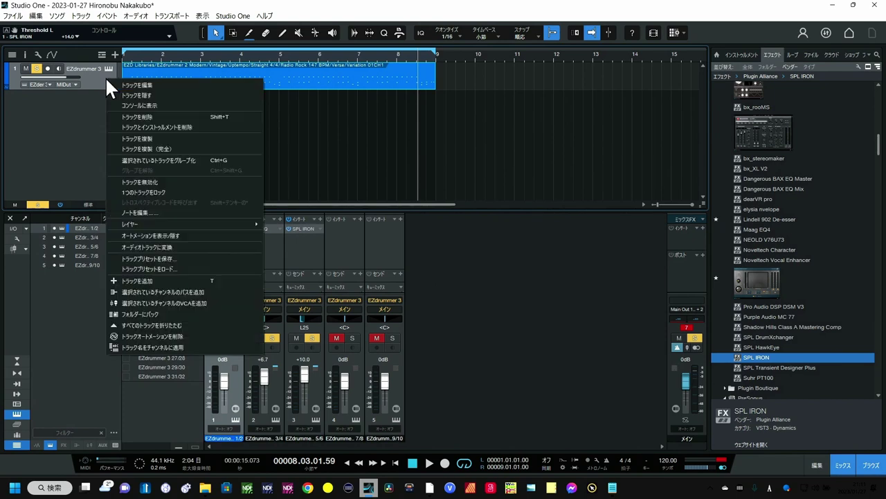
pyautogui.click(131, 116)
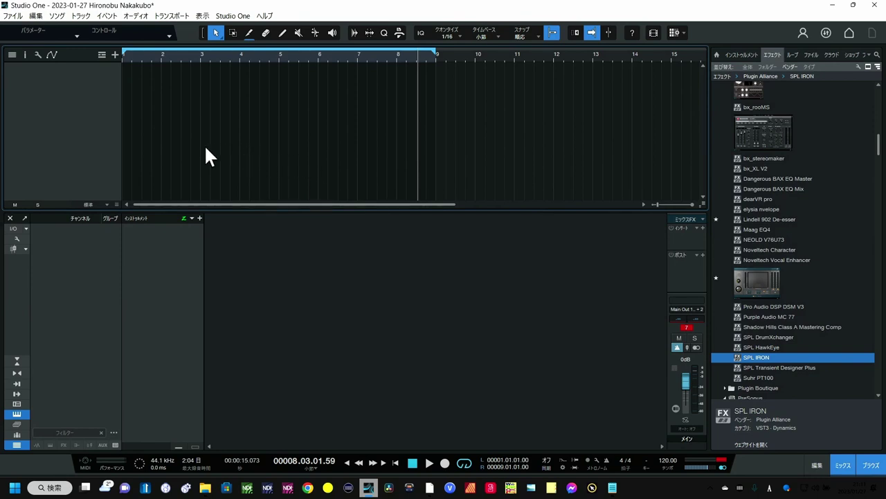
# - Recreate the drum track through Add Track by loading the EZdrummer 3 track preset from the ROCK folder
pyautogui.rightClick(77, 79)
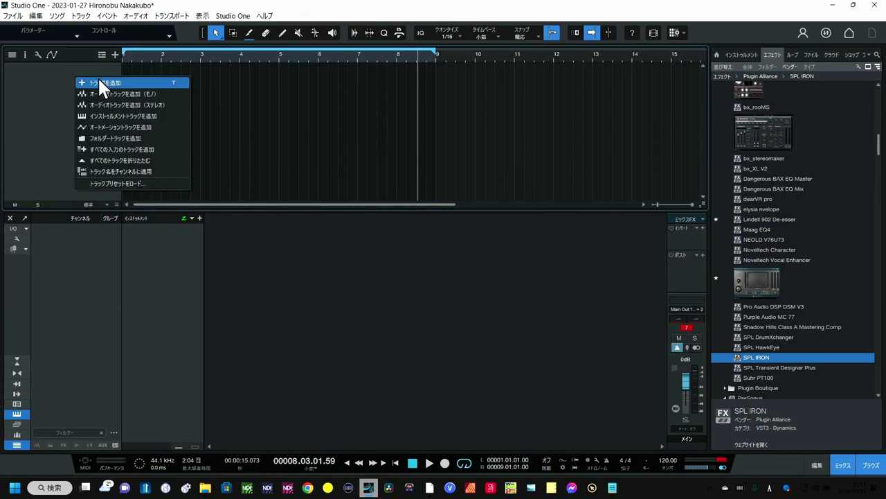
pyautogui.click(99, 81)
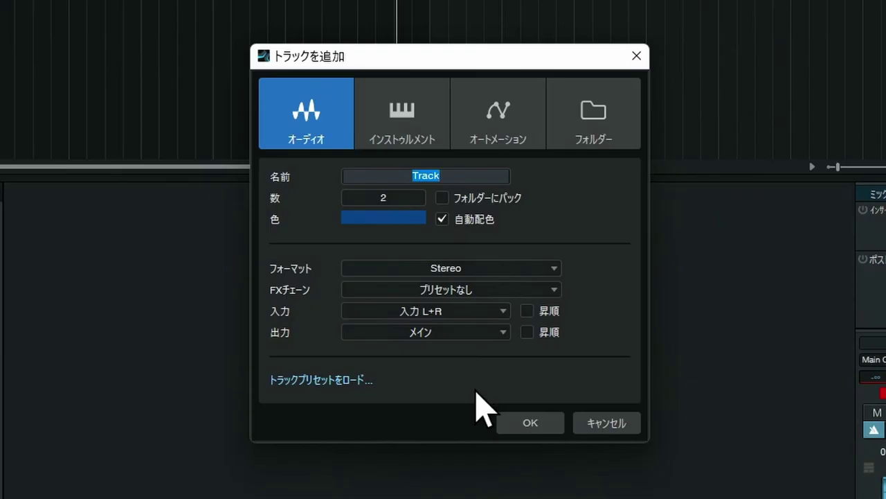
pyautogui.click(422, 113)
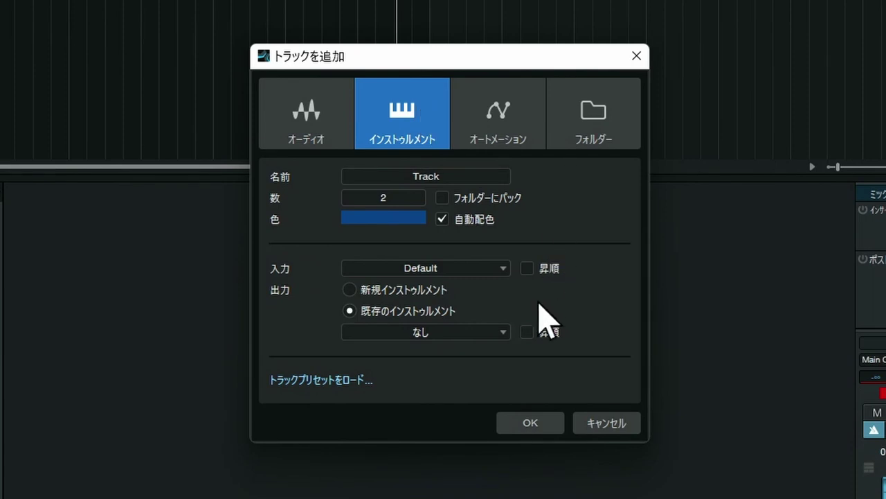
pyautogui.click(310, 380)
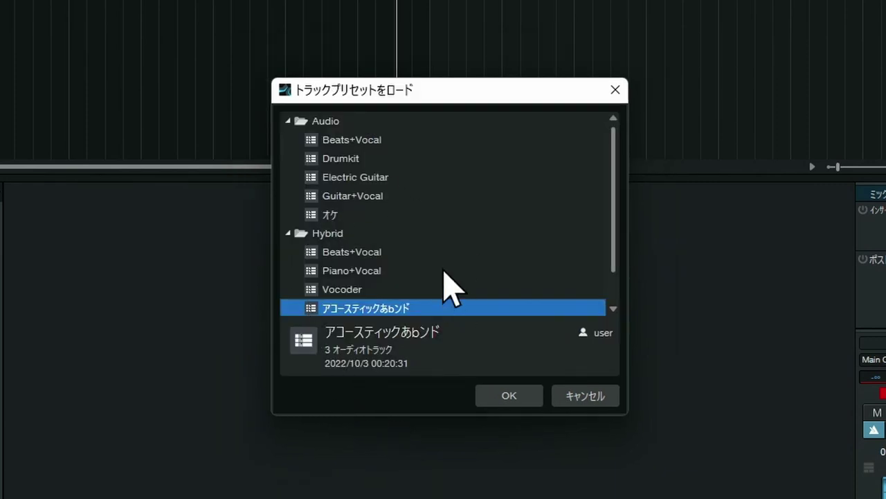
pyautogui.scroll(-1, 449, 281)
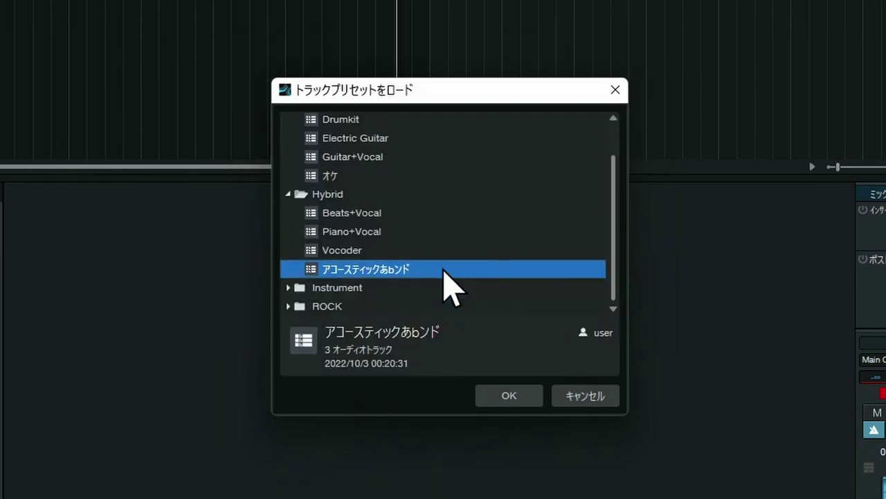
pyautogui.doubleClick(335, 307)
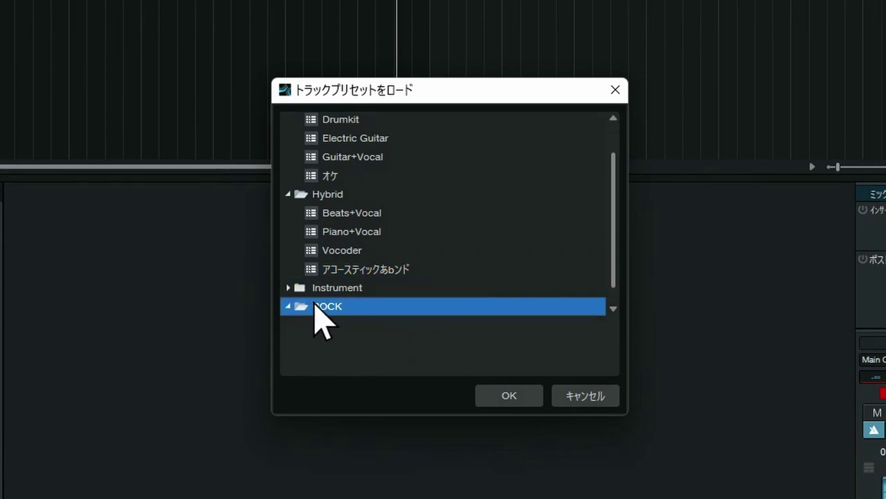
pyautogui.click(288, 307)
pyautogui.click(288, 306)
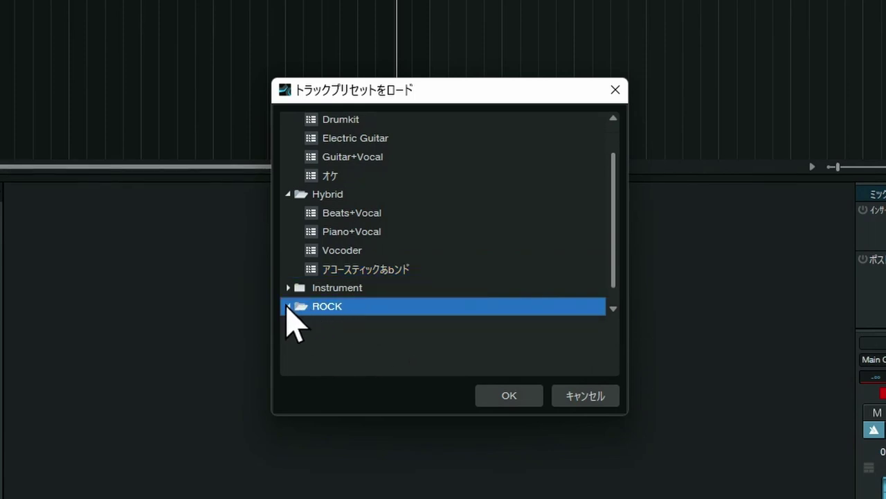
pyautogui.scroll(-1, 373, 264)
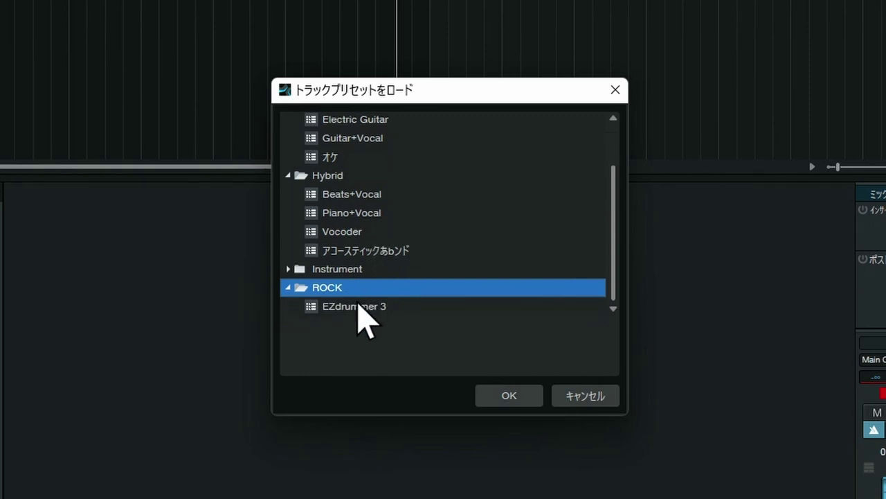
pyautogui.click(358, 304)
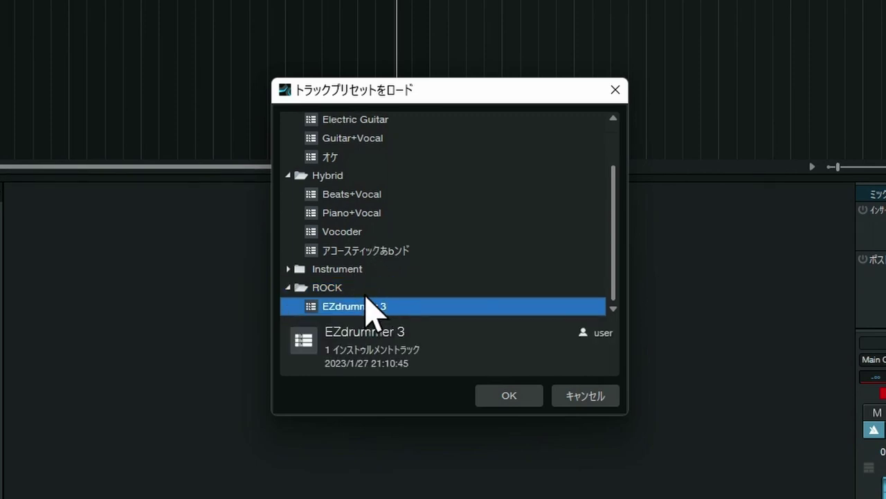
pyautogui.click(503, 400)
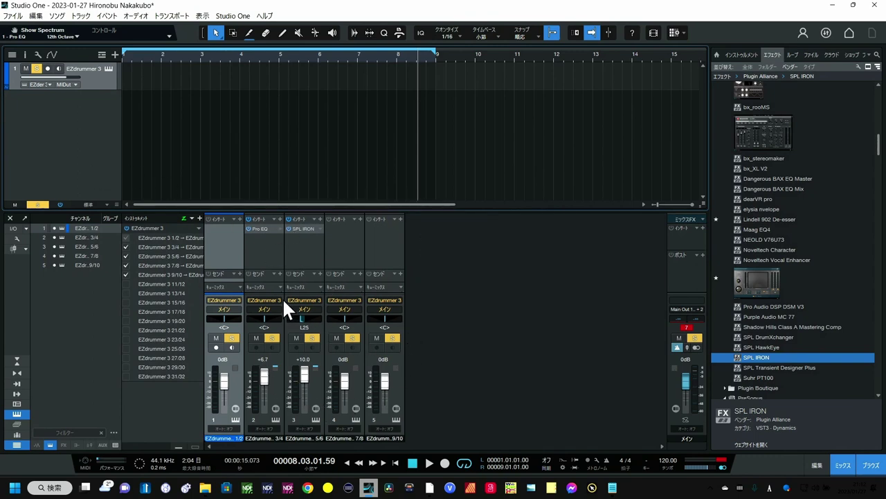
# - Check the restored Pro EQ settings on the EZdrummer 3 3/4 channel and the SPL IRON insert on the 5/6 channel
pyautogui.click(274, 237)
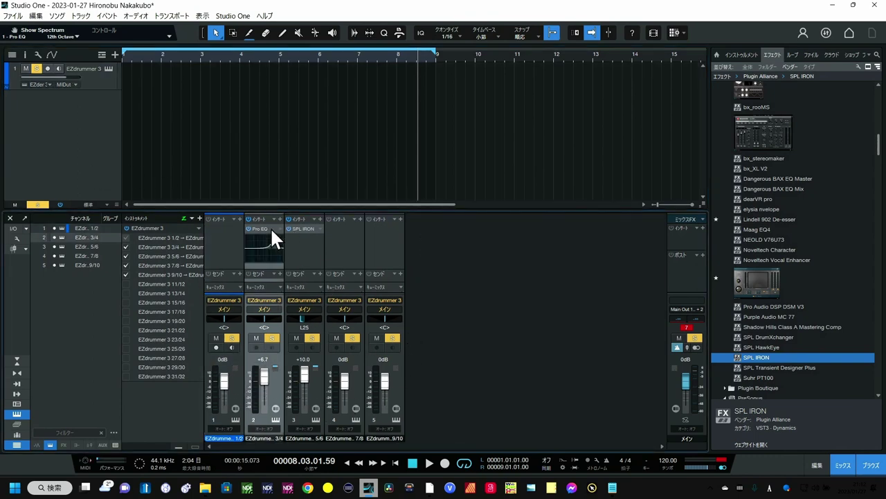
pyautogui.doubleClick(274, 237)
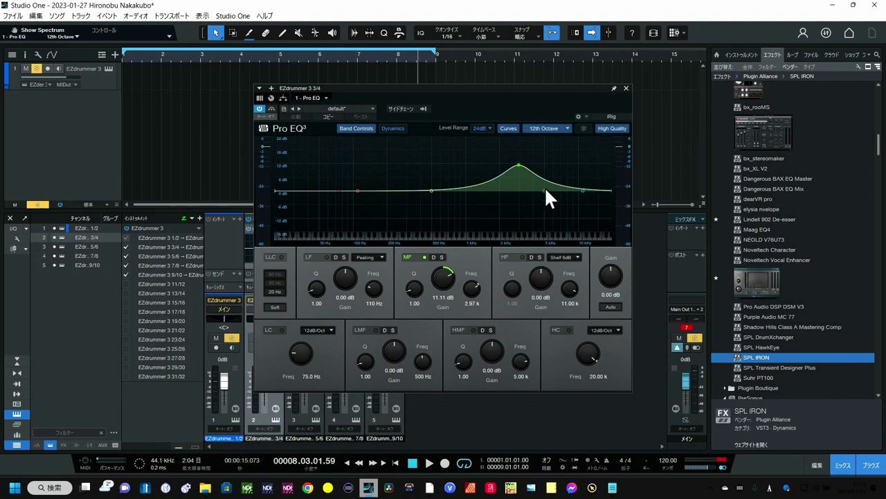
pyautogui.click(626, 88)
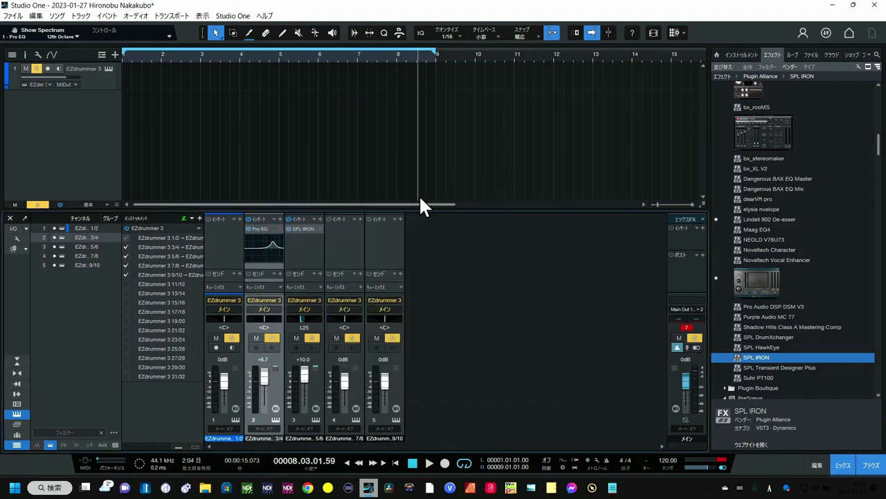
pyautogui.doubleClick(313, 230)
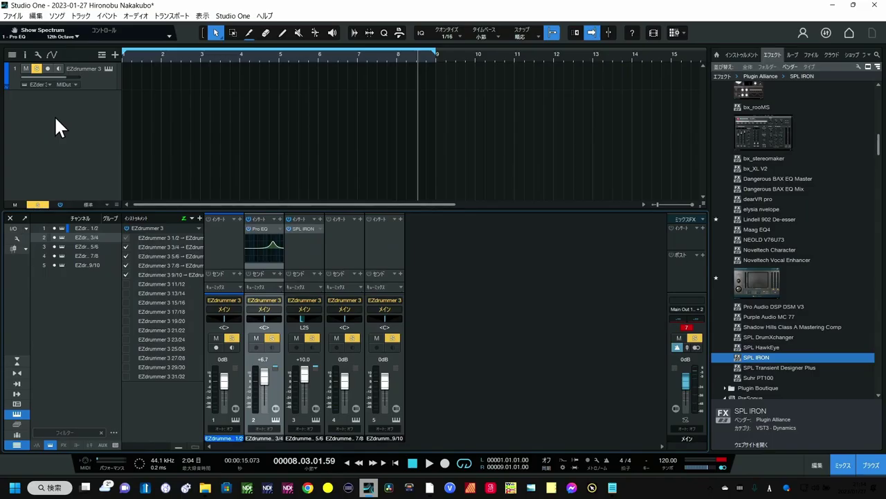
# - Load the EZdrummer 3 track preset from the ROCK folder directly into the track list with Load Track Preset
pyautogui.rightClick(54, 116)
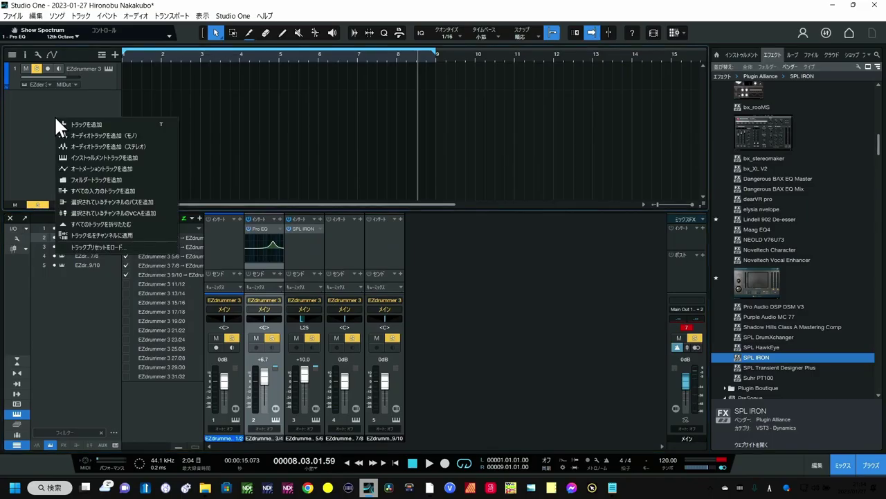
pyautogui.click(92, 246)
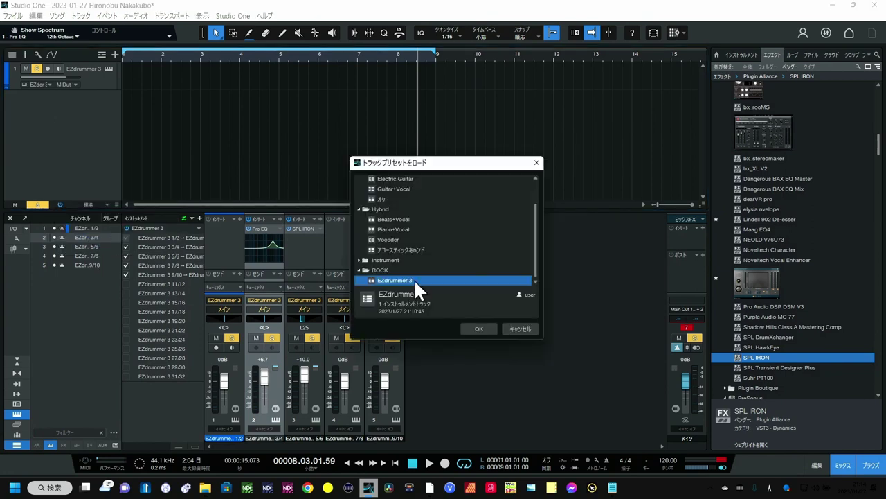
pyautogui.click(473, 328)
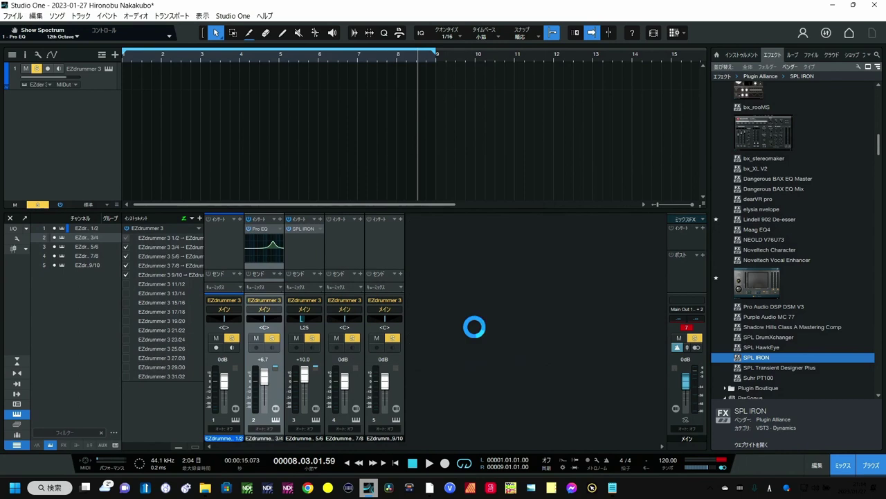